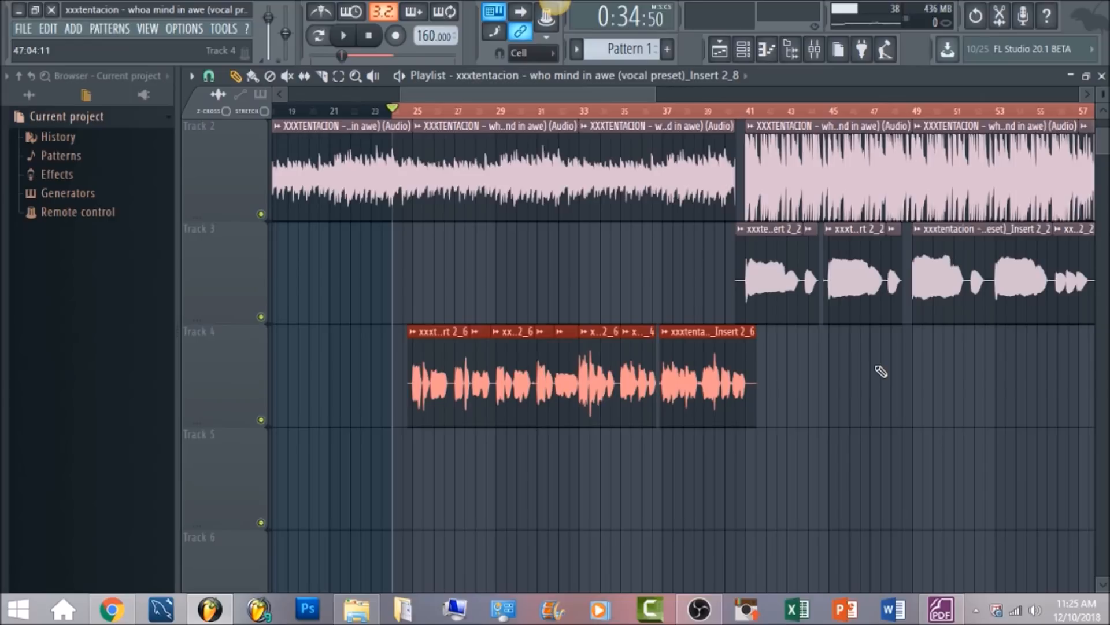
Open the mixer, select the X - Lead Vocal track on insert 3, and review its Auto-Tune VST and Pitcher effects
left_click(814, 48)
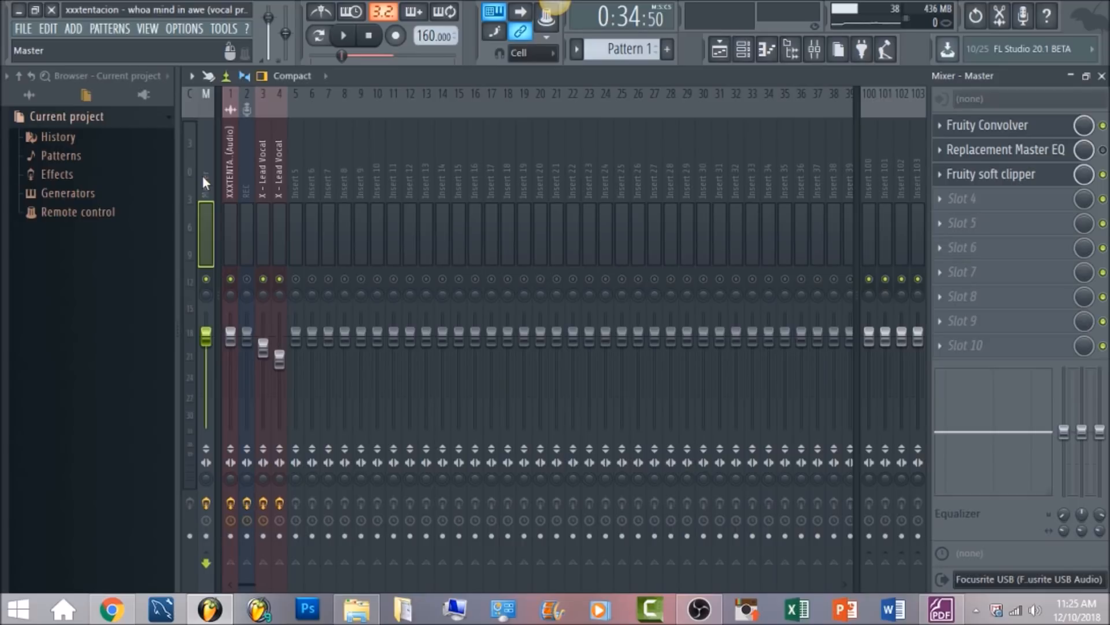
left_click(263, 174)
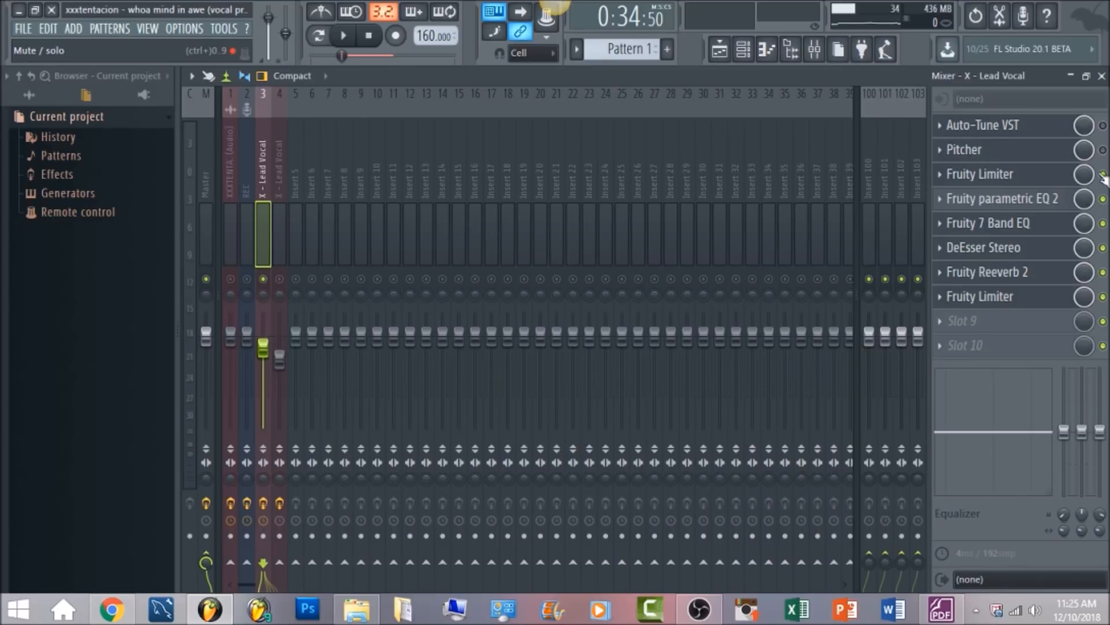
left_click(1053, 136)
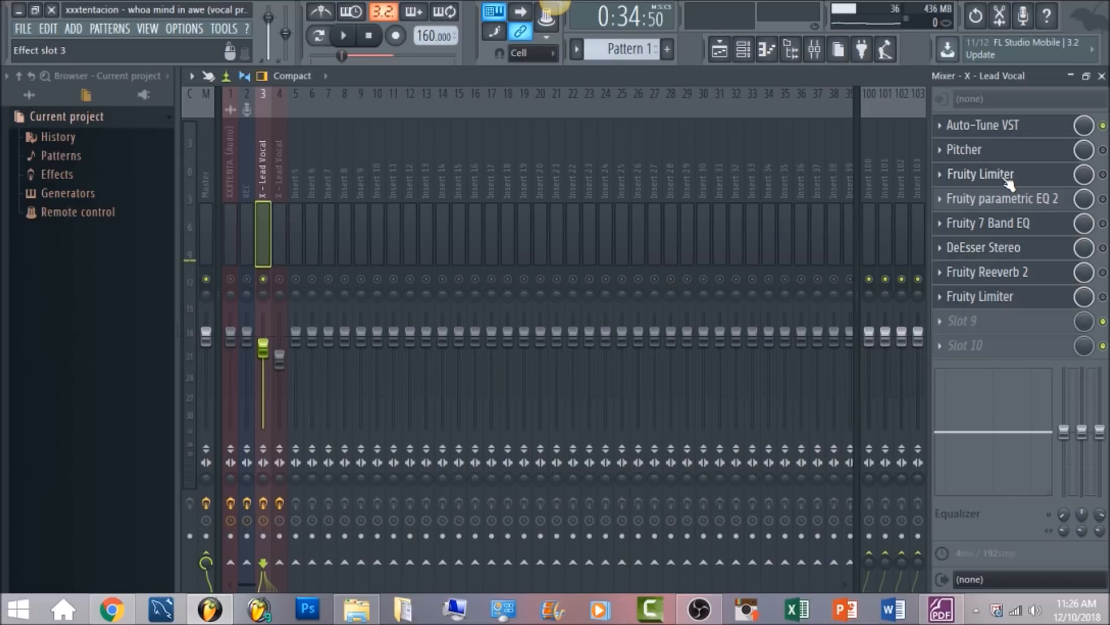
left_click(964, 150)
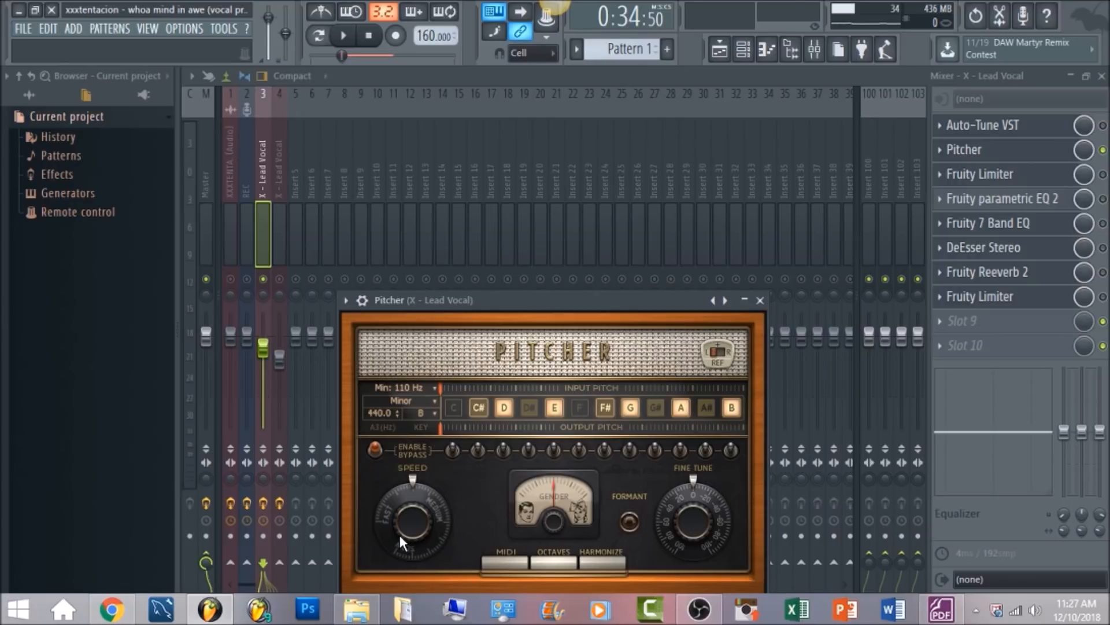
left_click(344, 36)
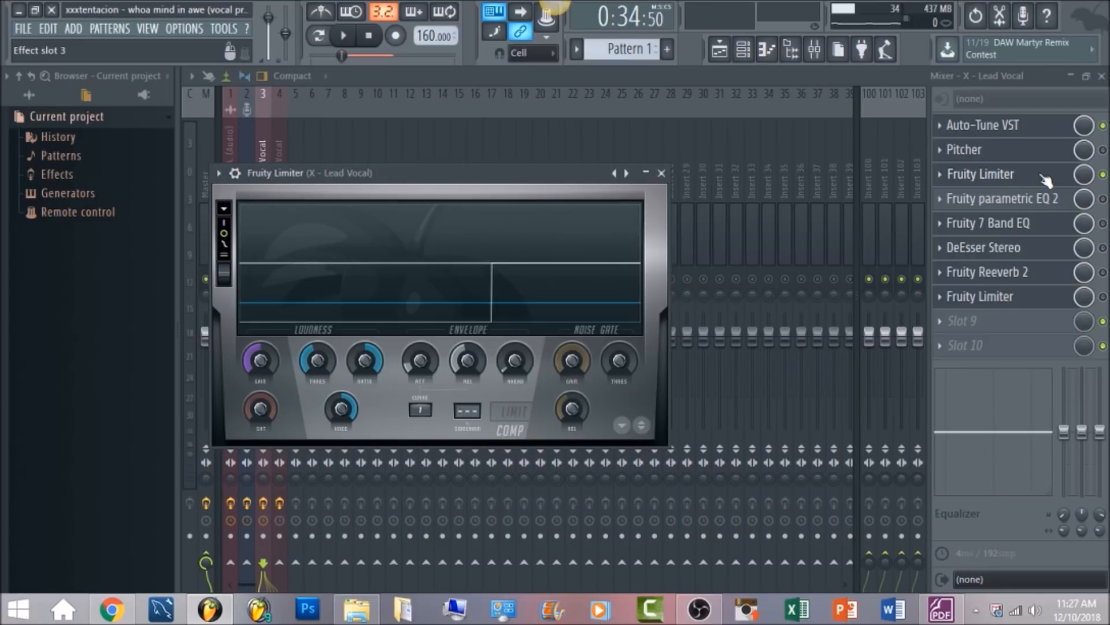
Check the release, attack, ratio and knee of the lead vocal's first Fruity Limiter and play the vocal through it
left_click(467, 360)
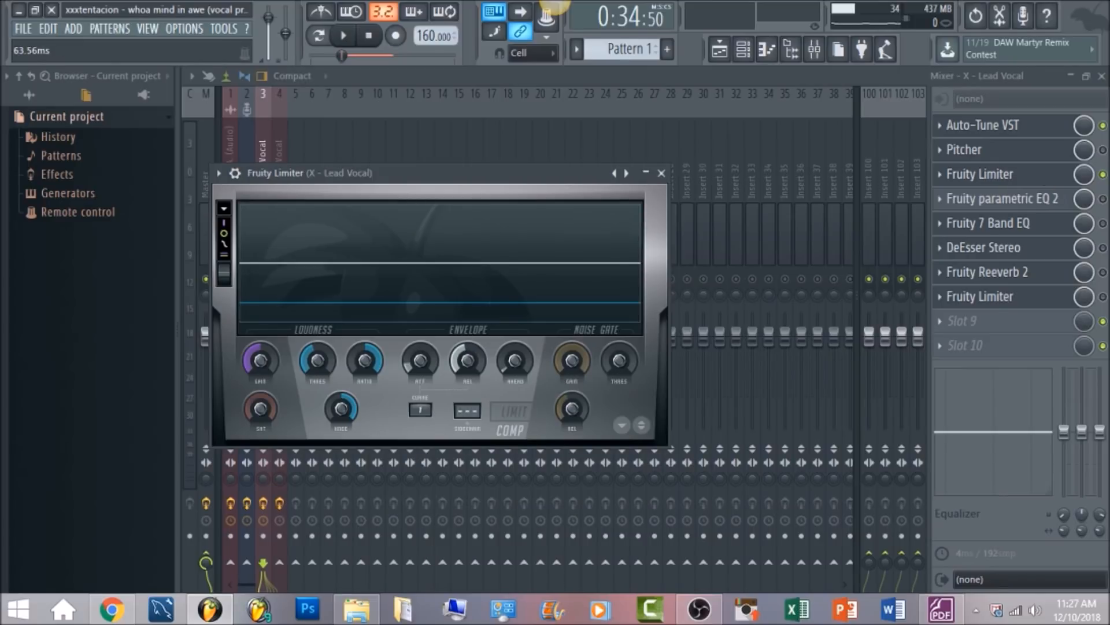
left_click_drag(467, 360, 467, 382)
left_click(417, 362)
left_click(366, 376)
left_click(357, 412)
left_click_drag(343, 405, 343, 408)
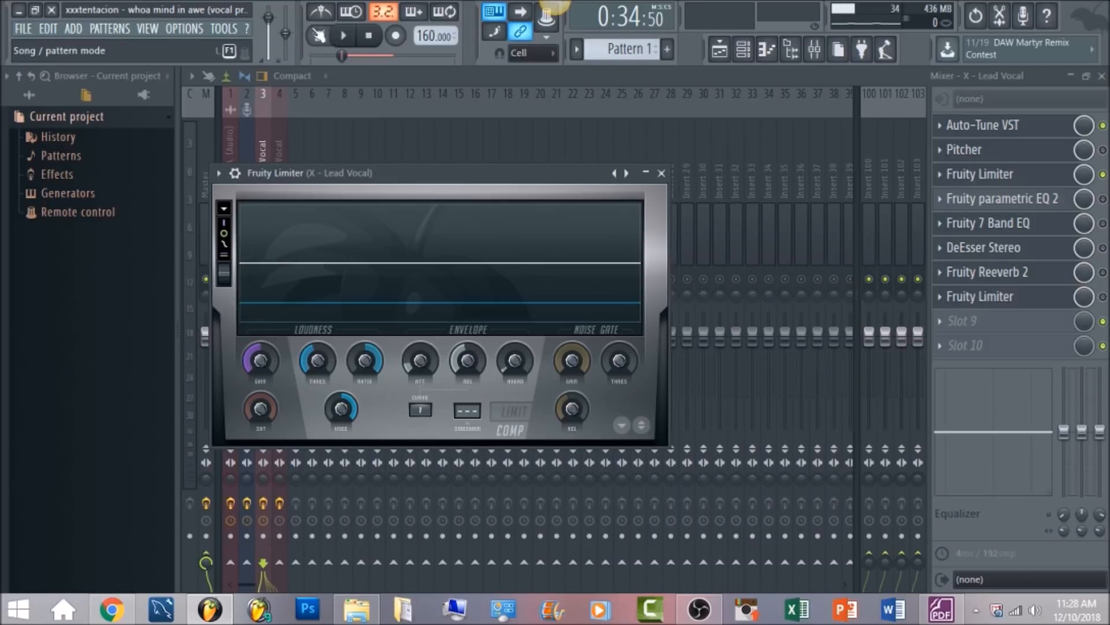
left_click(343, 36)
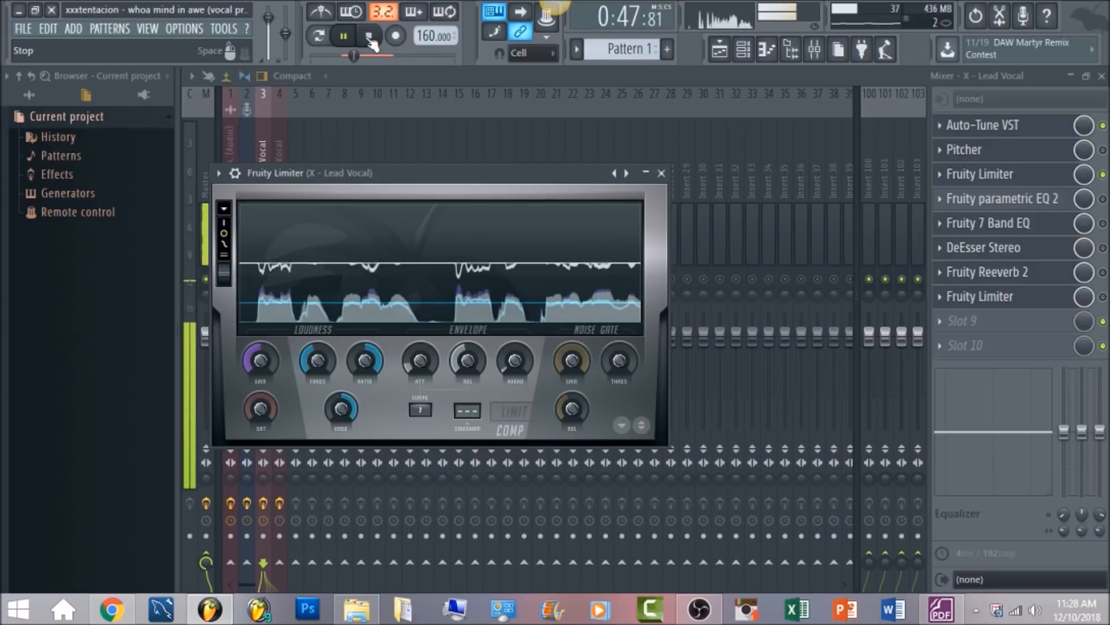
left_click(370, 40)
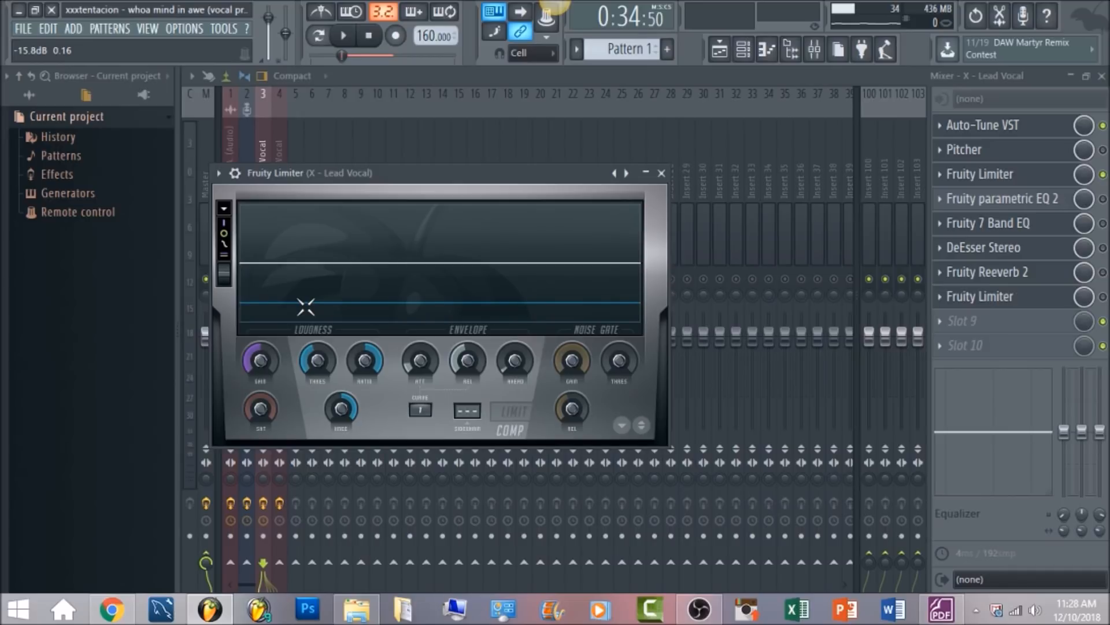
Examine the bands of Fruity parametric EQ 2 on the lead vocal and listen to the vocal with it
left_click(1071, 202)
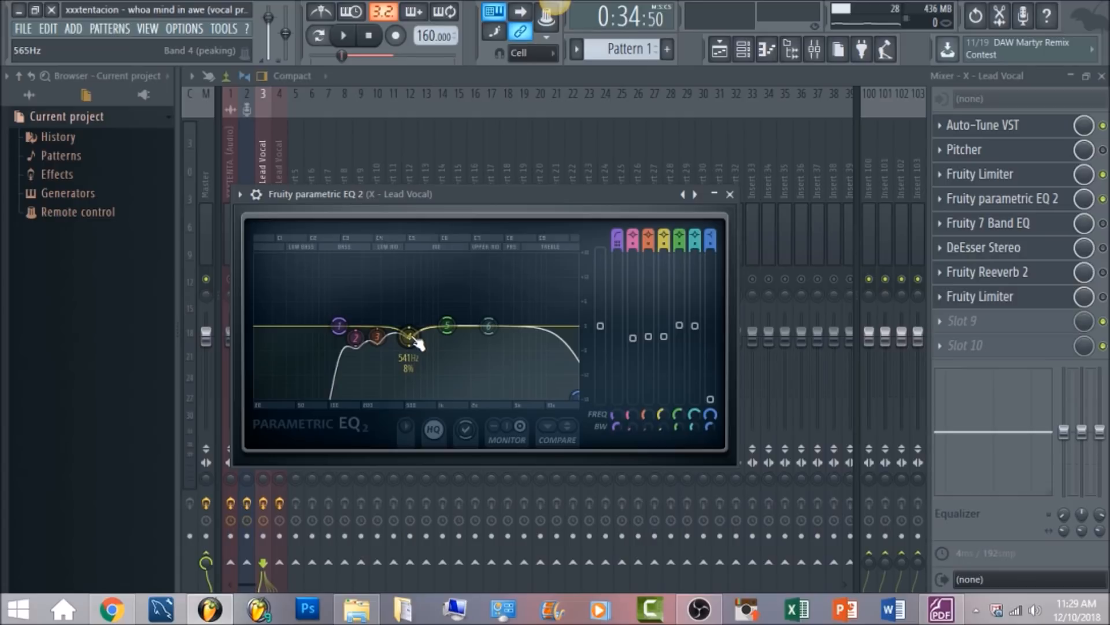
key("space")
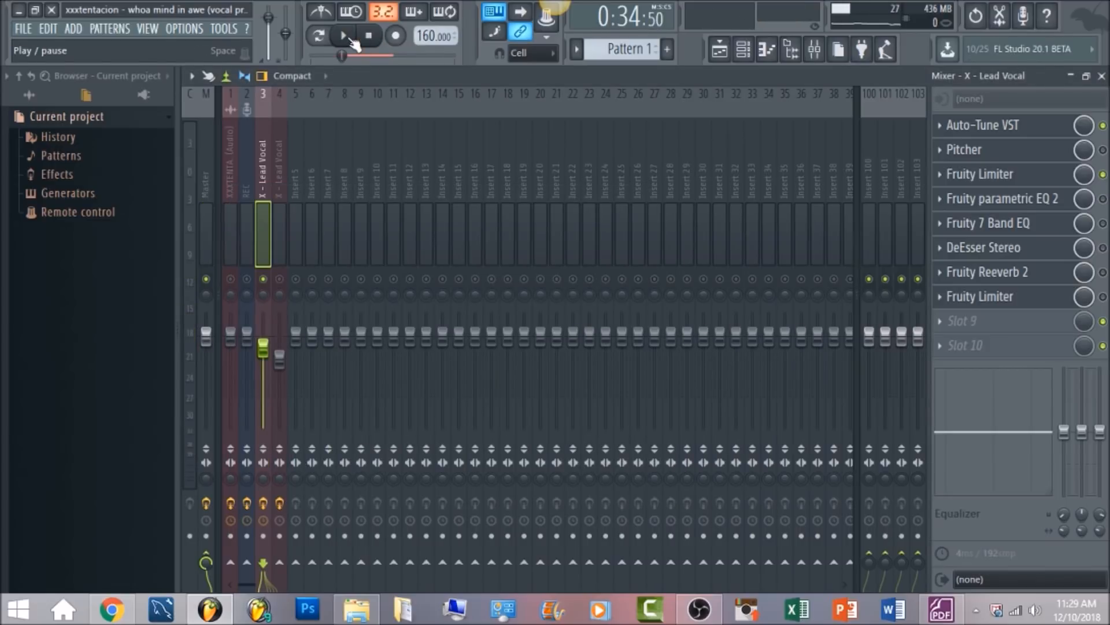
left_click(350, 40)
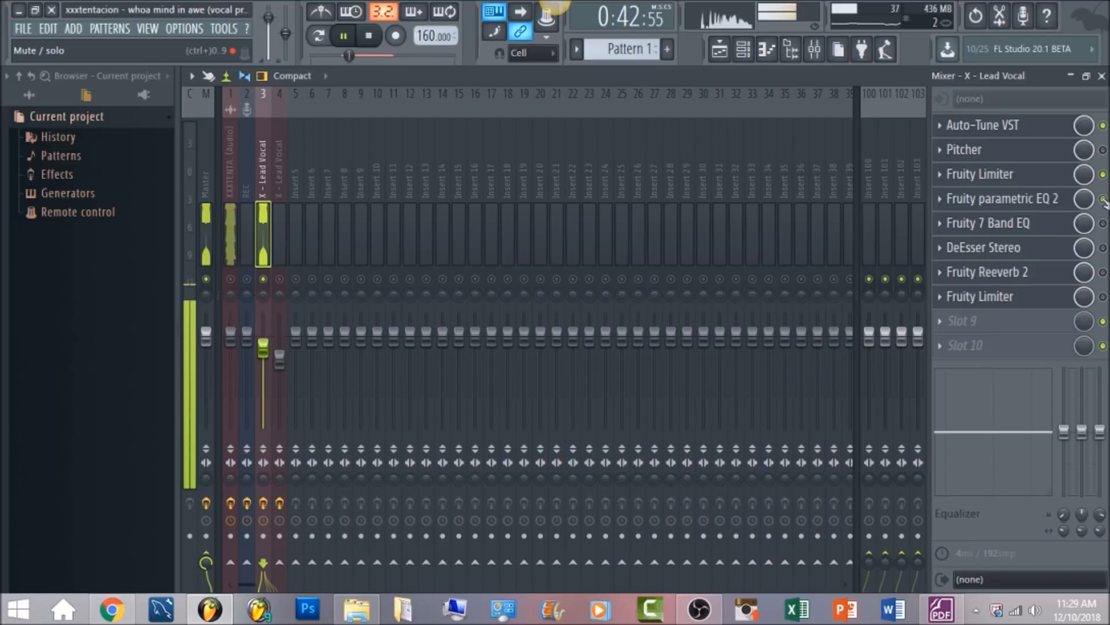
left_click(373, 39)
Review the Fruity 7 Band EQ gains on the lead vocal and compare playback with the effect on and off
left_click(1040, 237)
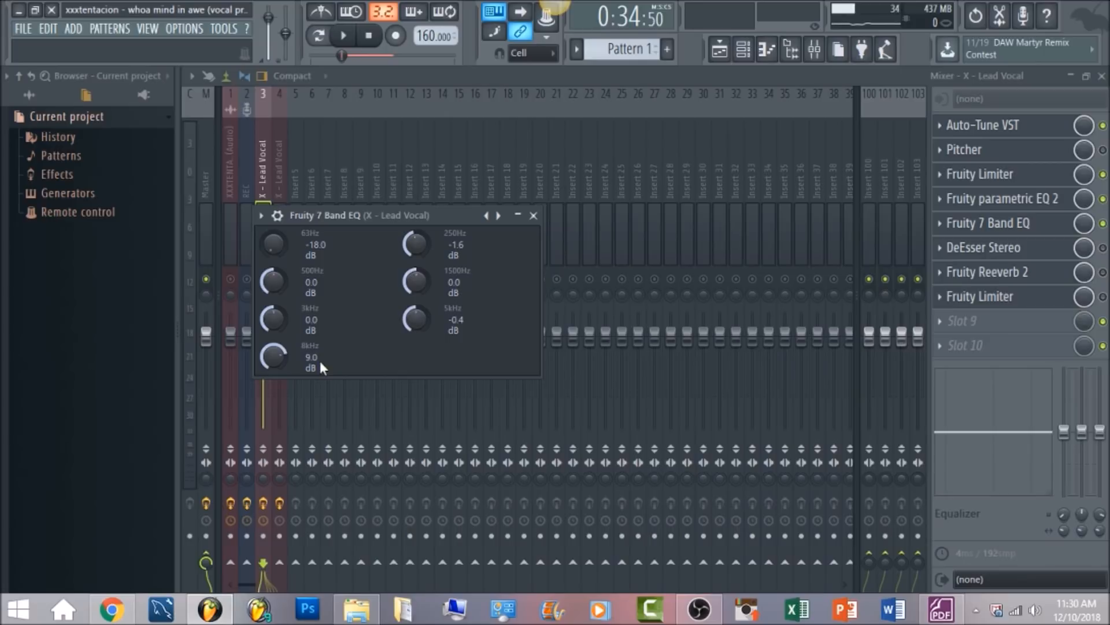
left_click(345, 36)
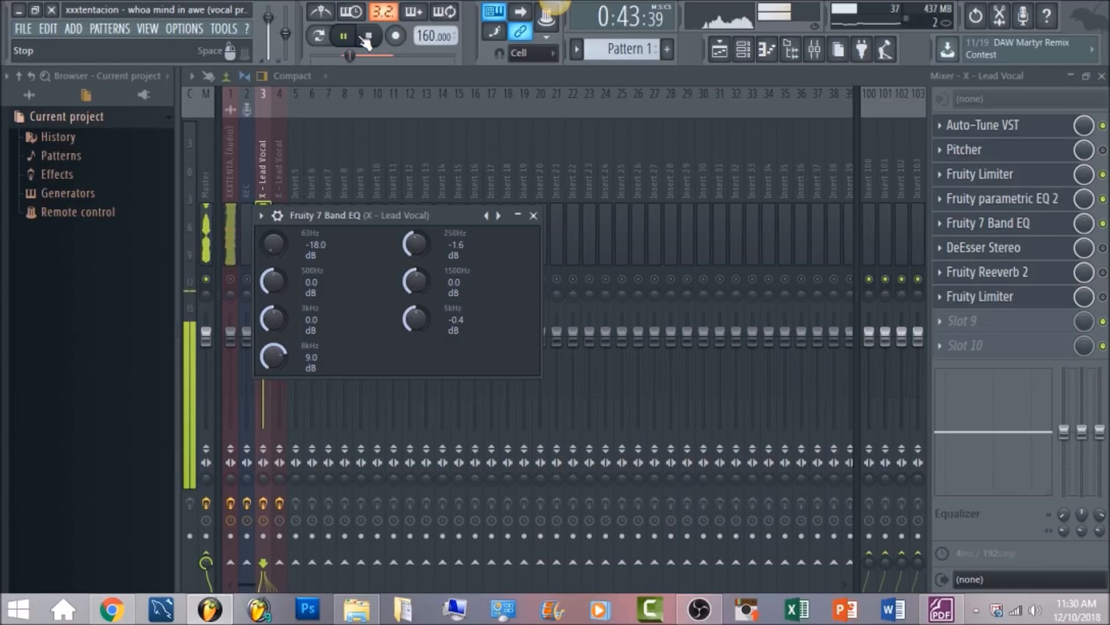
left_click(366, 37)
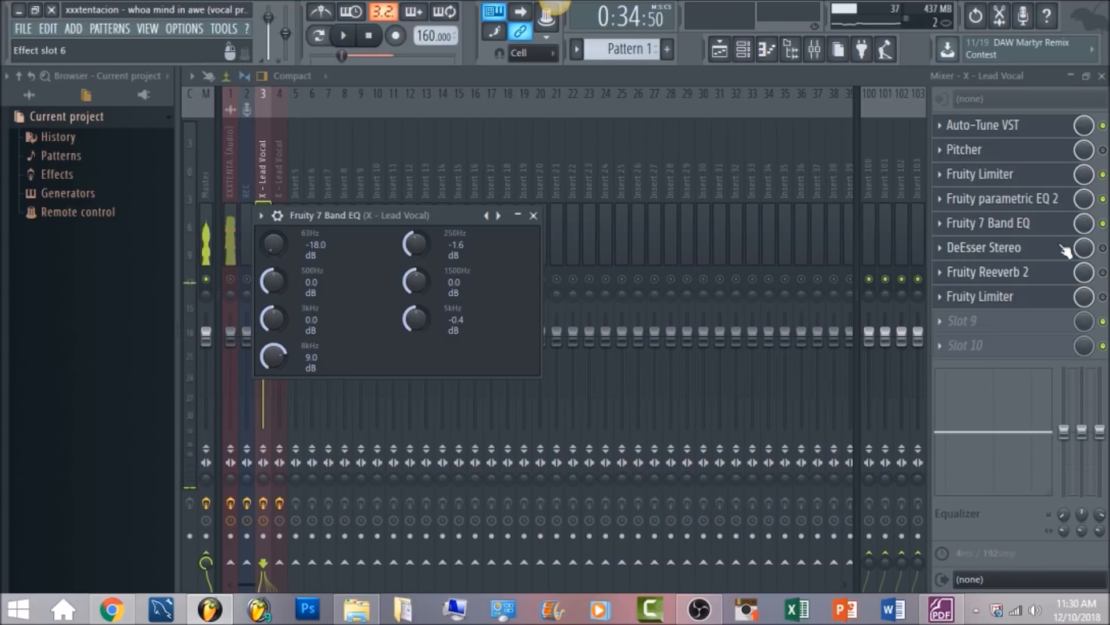
left_click(1103, 224)
left_click(345, 36)
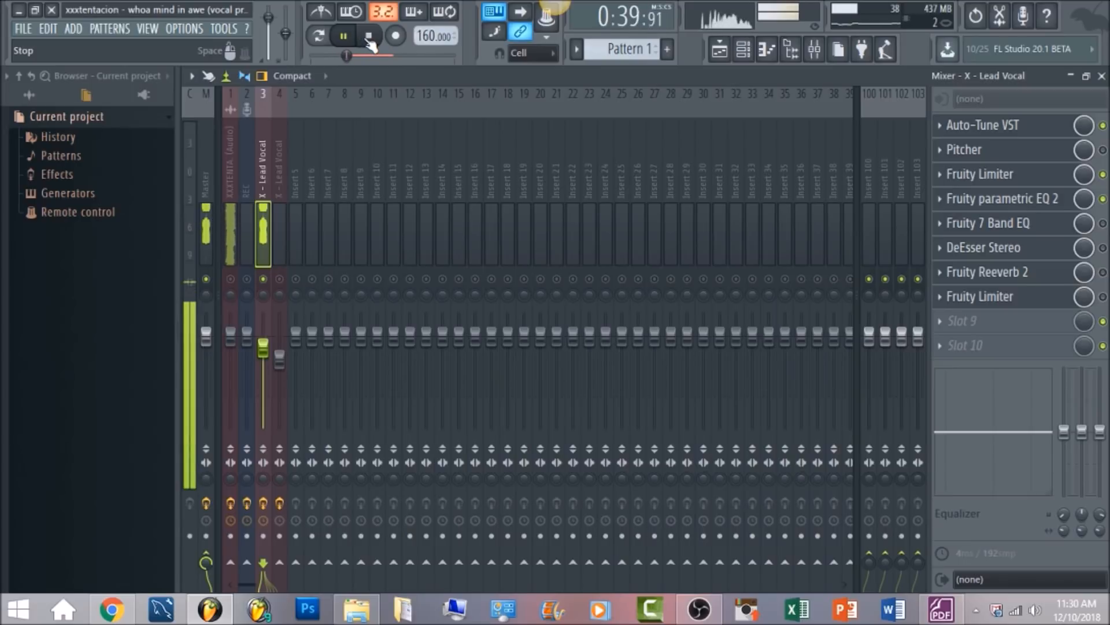
left_click(369, 36)
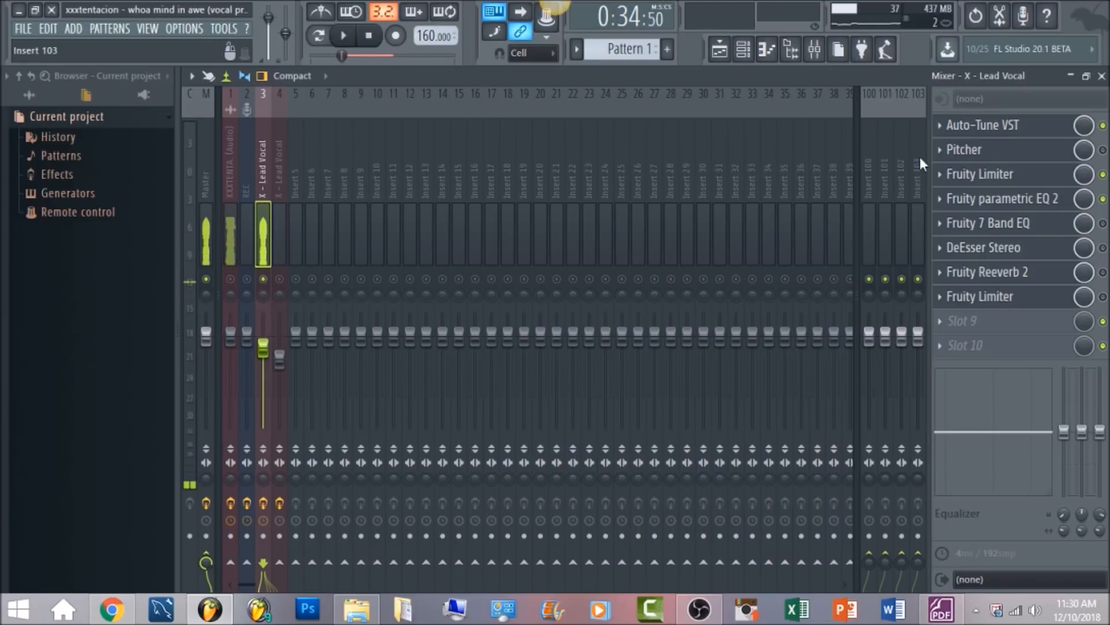
Enable the DeEsser Stereo on the lead vocal, open its settings and play the vocal through it
left_click(1104, 248)
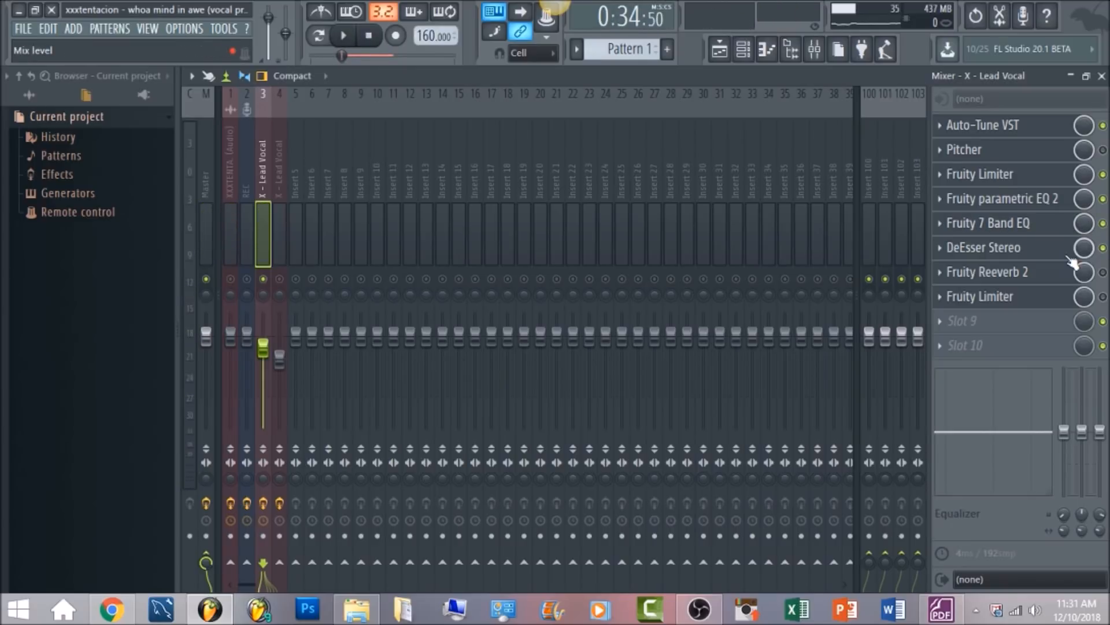
left_click(1069, 259)
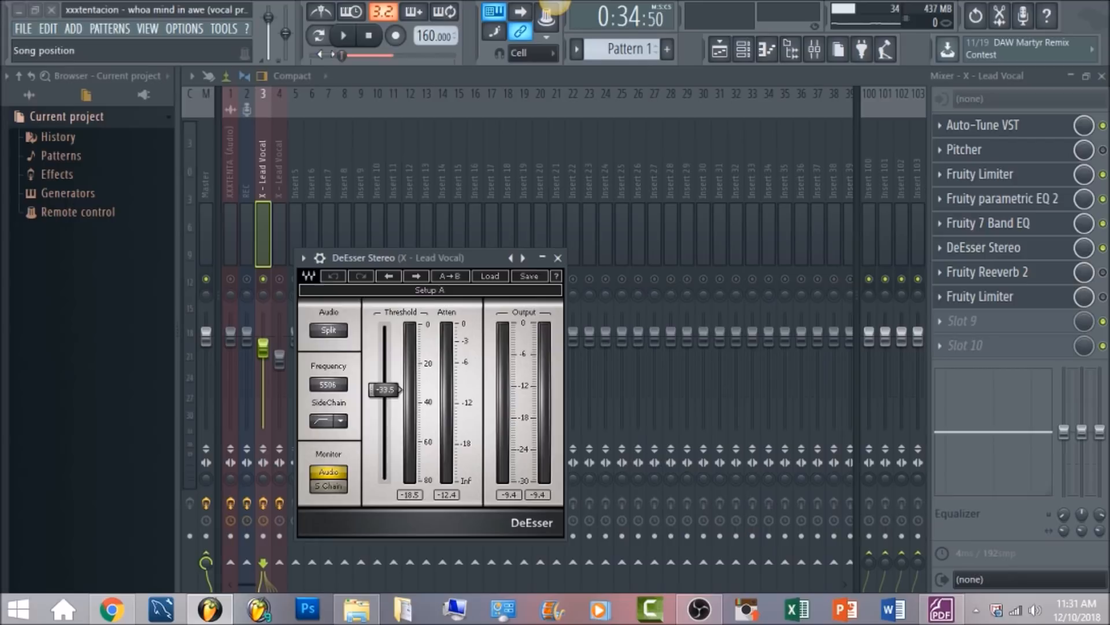
left_click(349, 37)
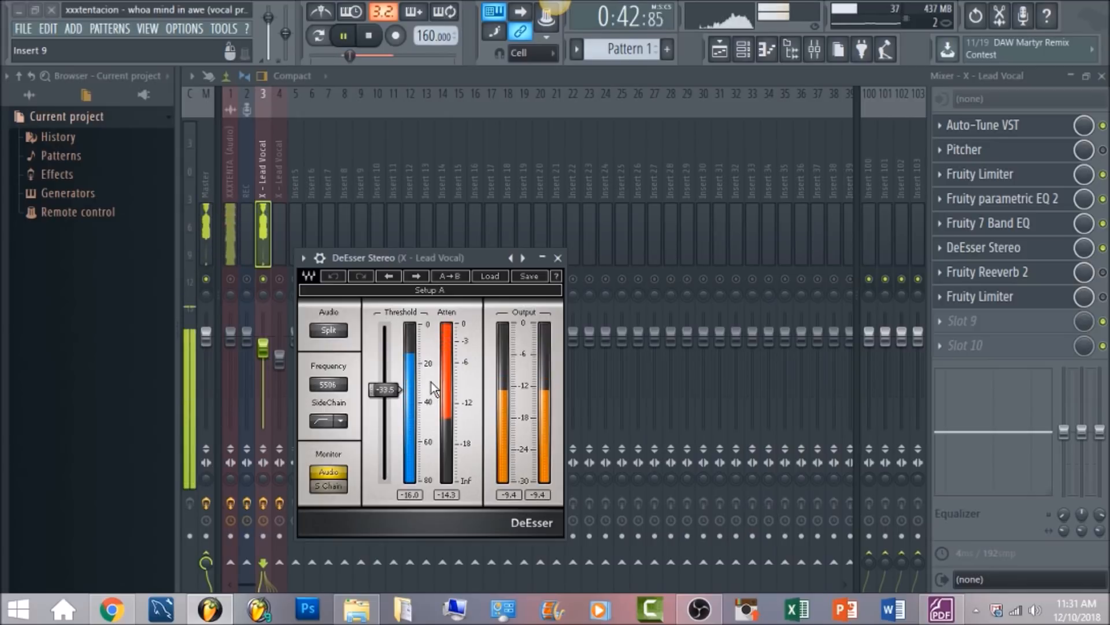
left_click(369, 37)
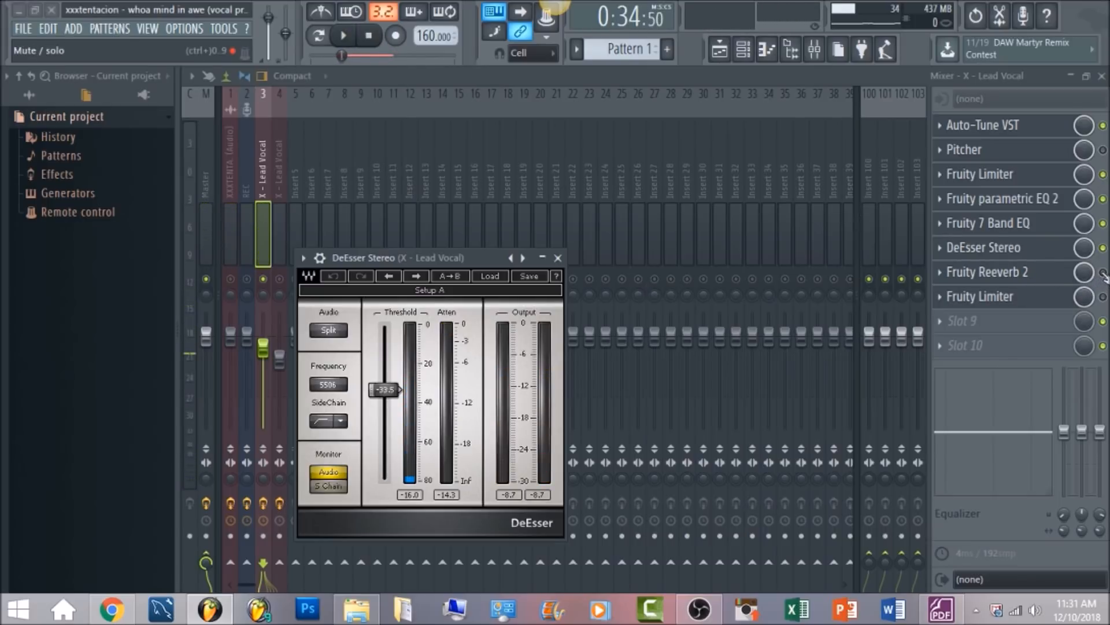
Enable Fruity Reeverb 2 on the lead vocal, check its wet level, low cut and high cut, and audition the reverb
left_click(1102, 273)
left_click(1052, 276)
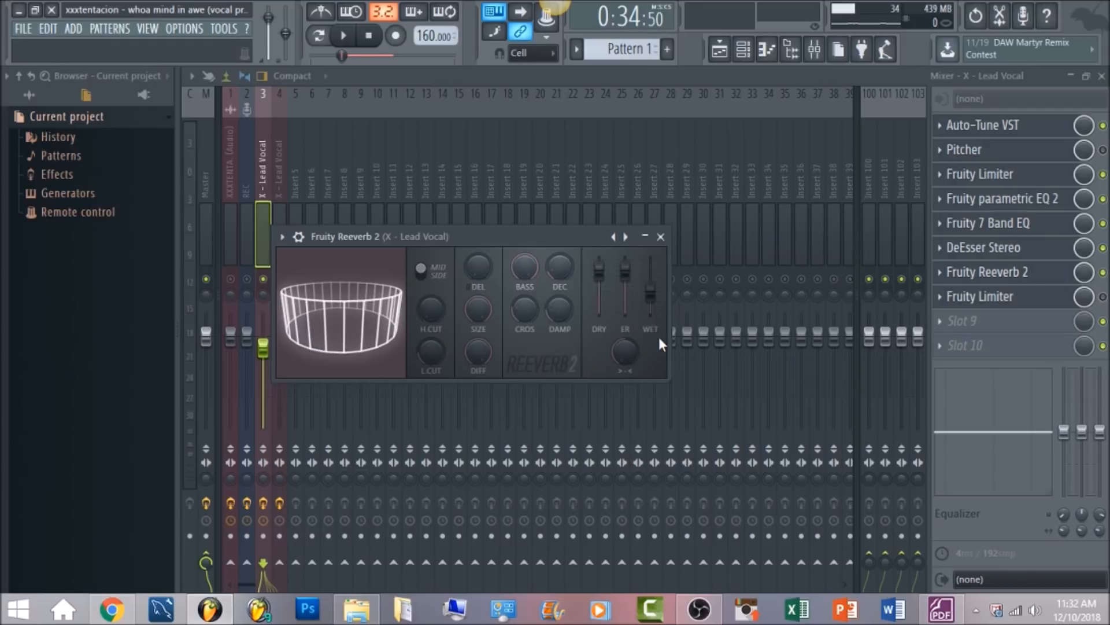
left_click_drag(650, 295, 650, 287)
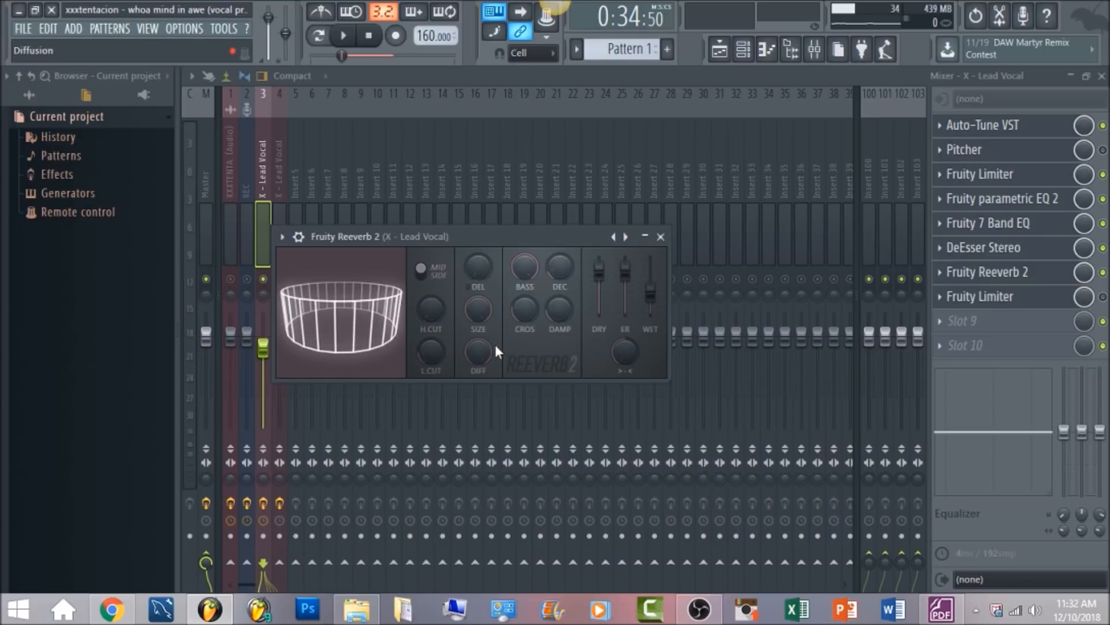
mouse_move(439, 343)
left_mouse_down()
mouse_move(439, 331)
mouse_move(431, 355)
left_mouse_up()
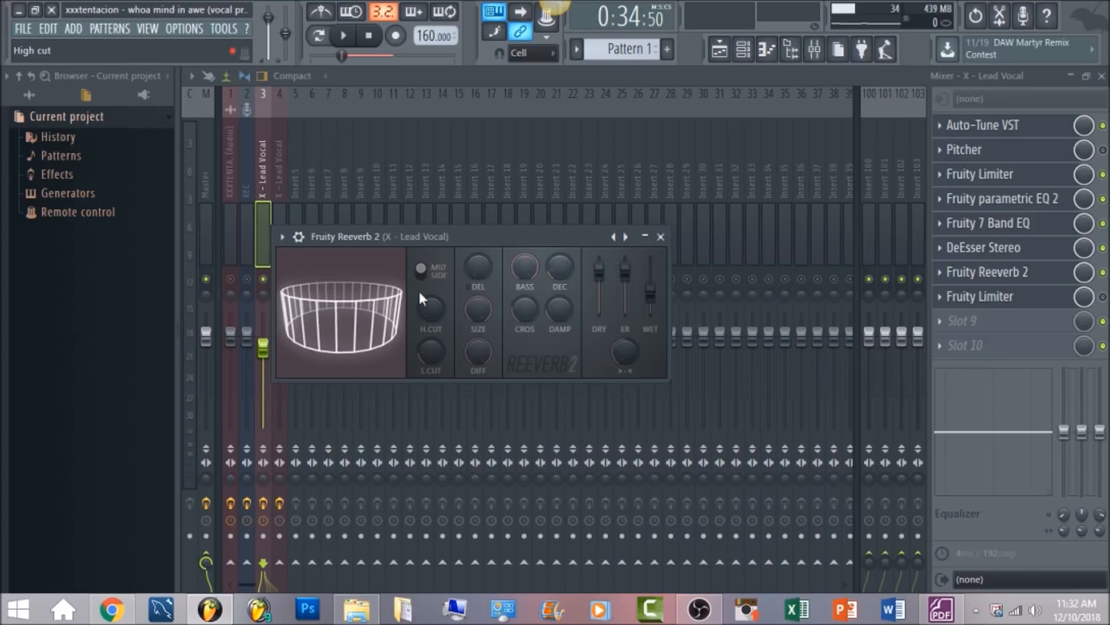
left_click_drag(431, 310, 431, 306)
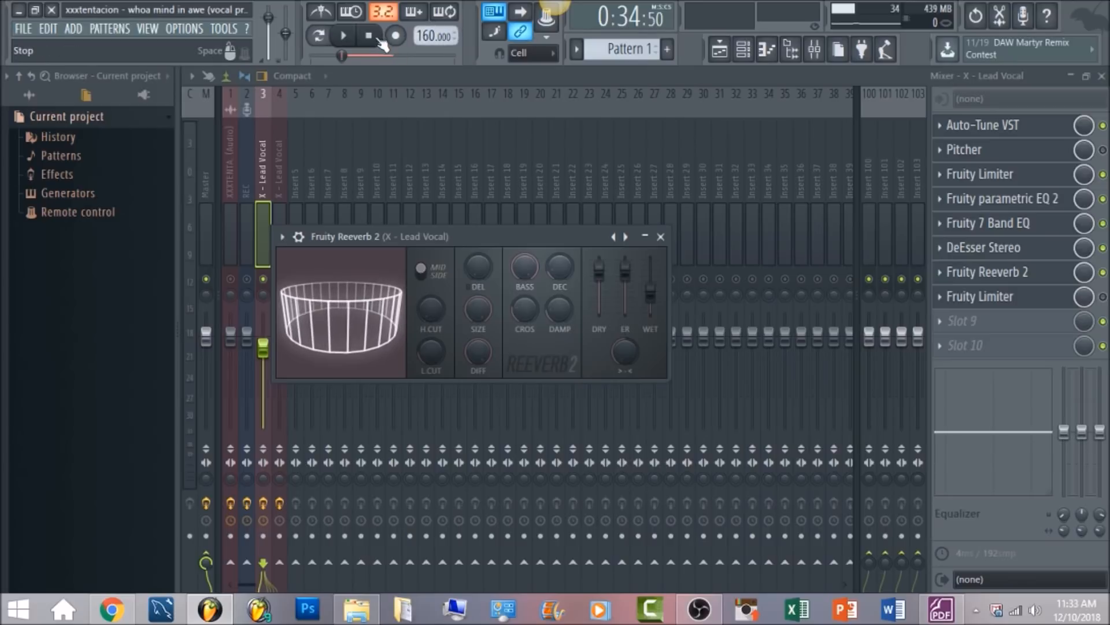
left_click(347, 36)
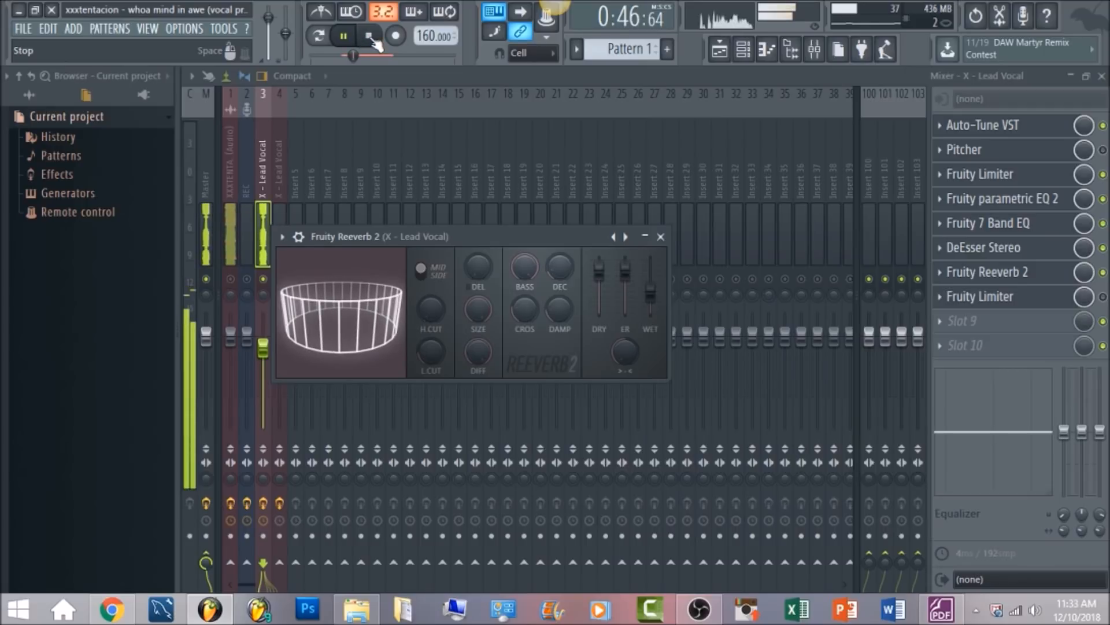
left_click(373, 39)
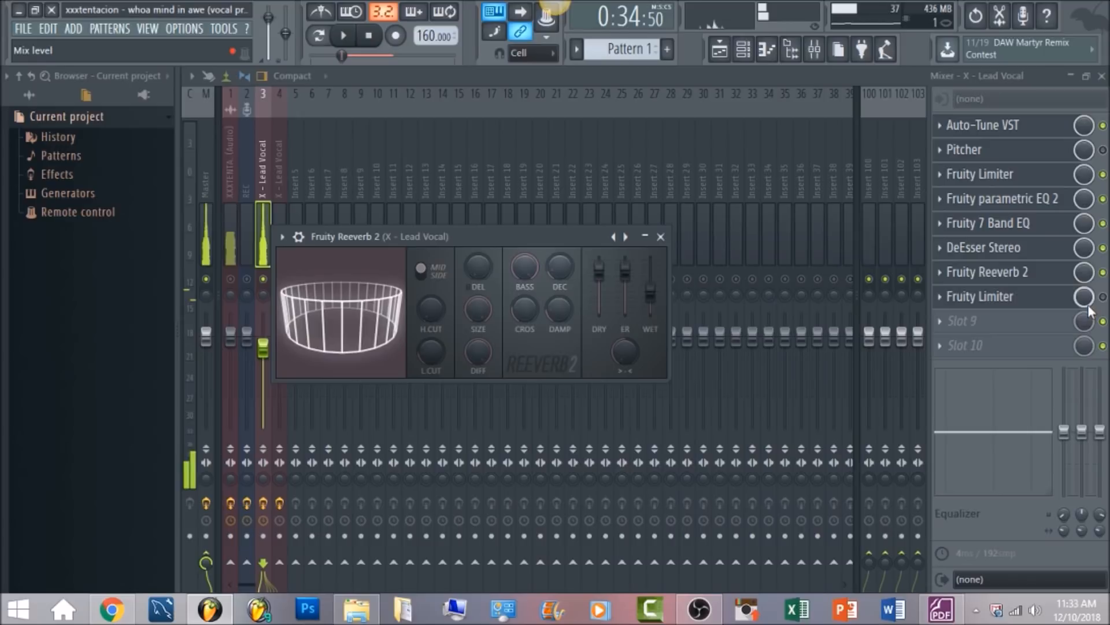
Open the final Fruity Limiter in the lead vocal's effect chain and listen to the vocal with it
left_click(983, 297)
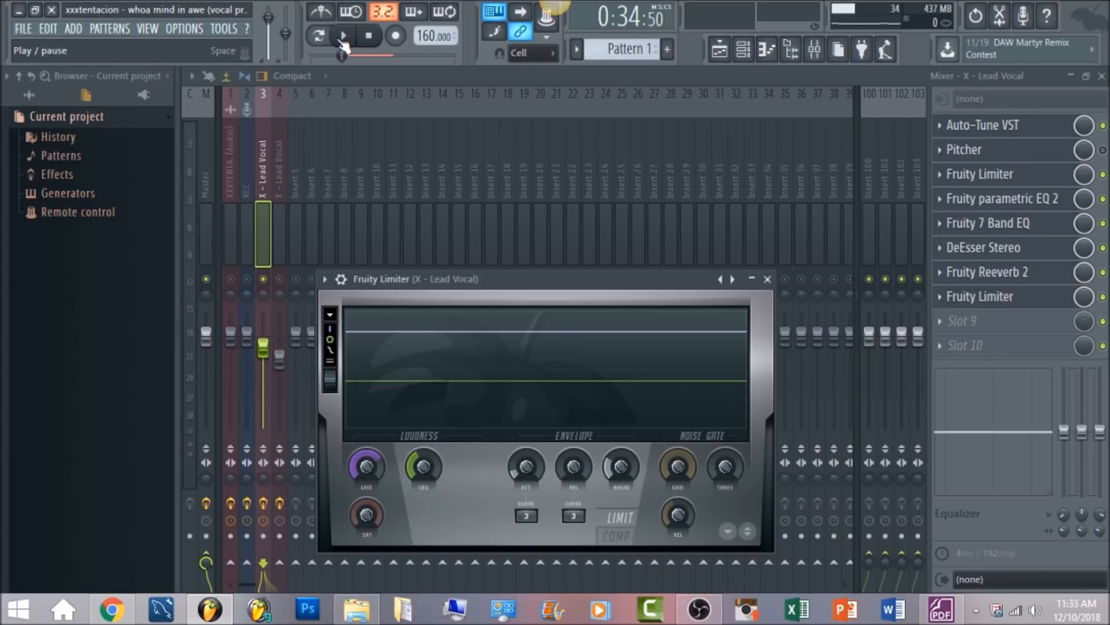
left_click(346, 37)
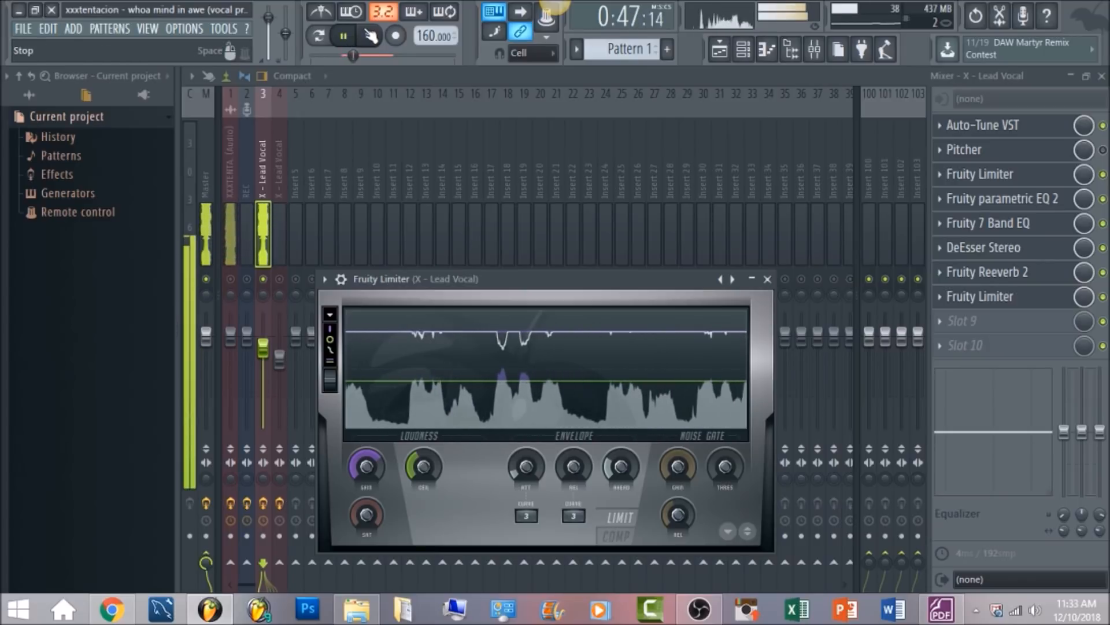
left_click(369, 34)
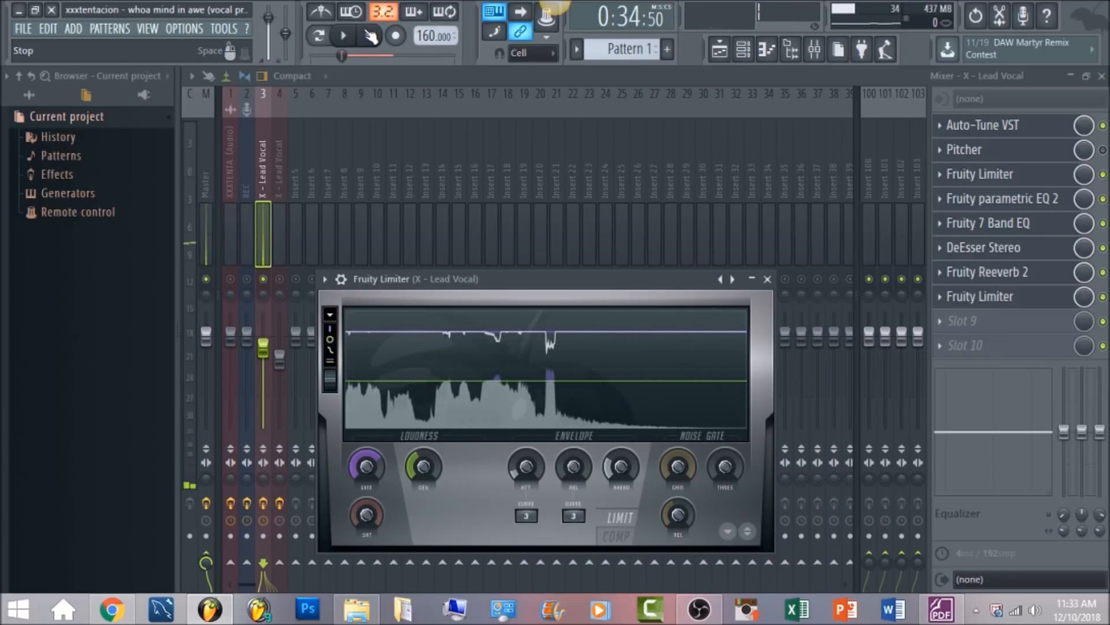
Select the X - Lead Vocal track on insert 4 and set the playlist time selection from bar 41 to about bar 58
left_click(279, 167)
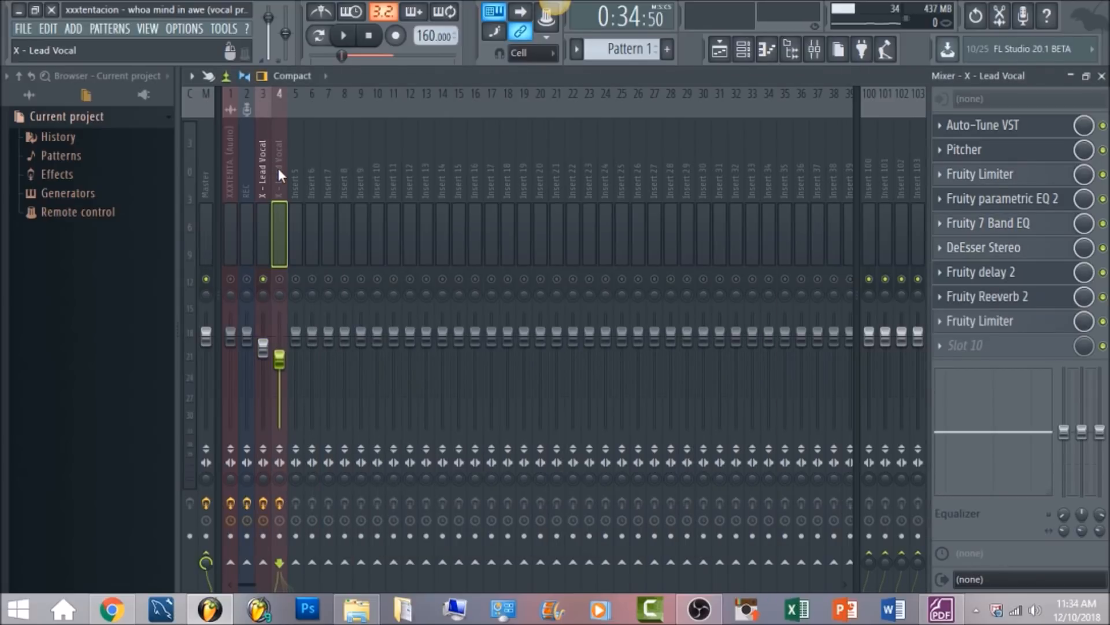
left_click(719, 52)
left_click_drag(415, 88, 492, 93)
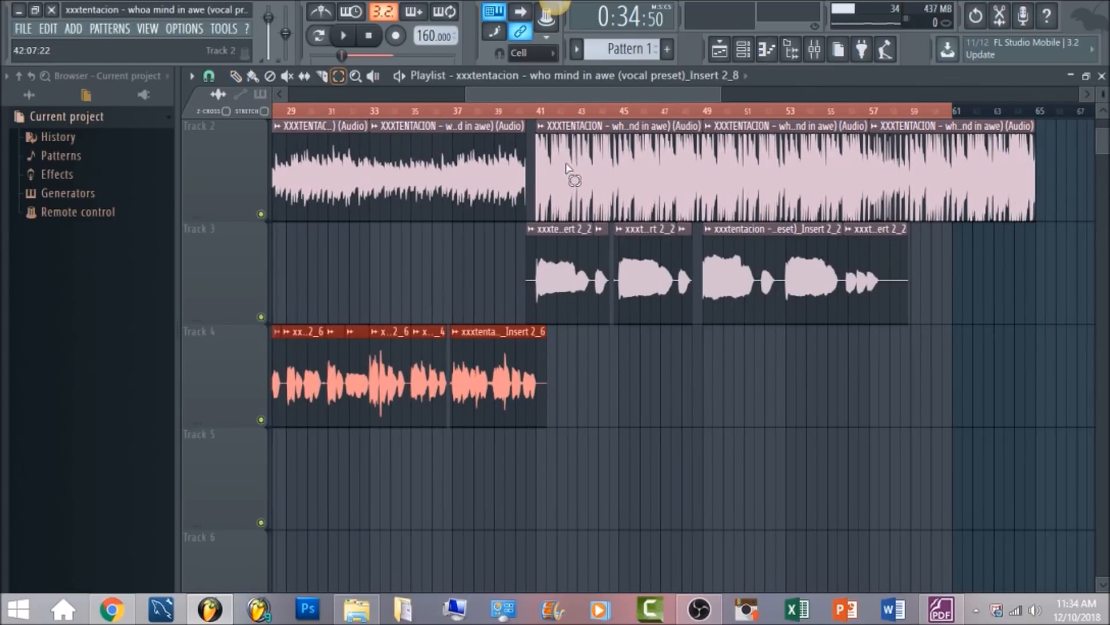
left_click_drag(566, 169, 890, 191)
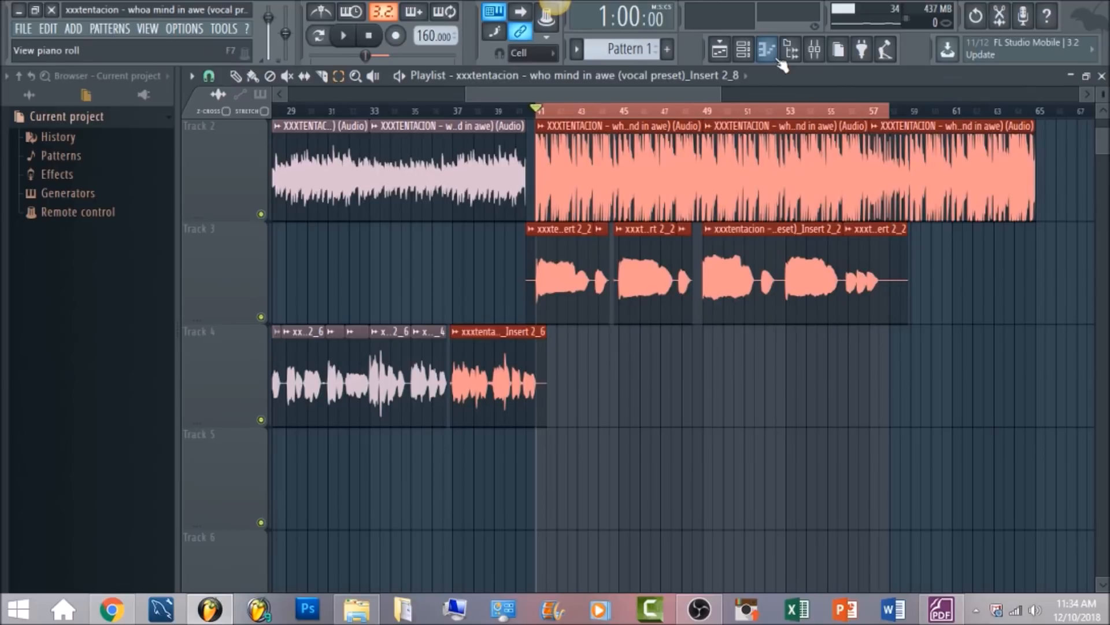
Show the command for saving the X - Lead Vocal track on insert 3 as a mixer track state, without saving it
left_click(814, 50)
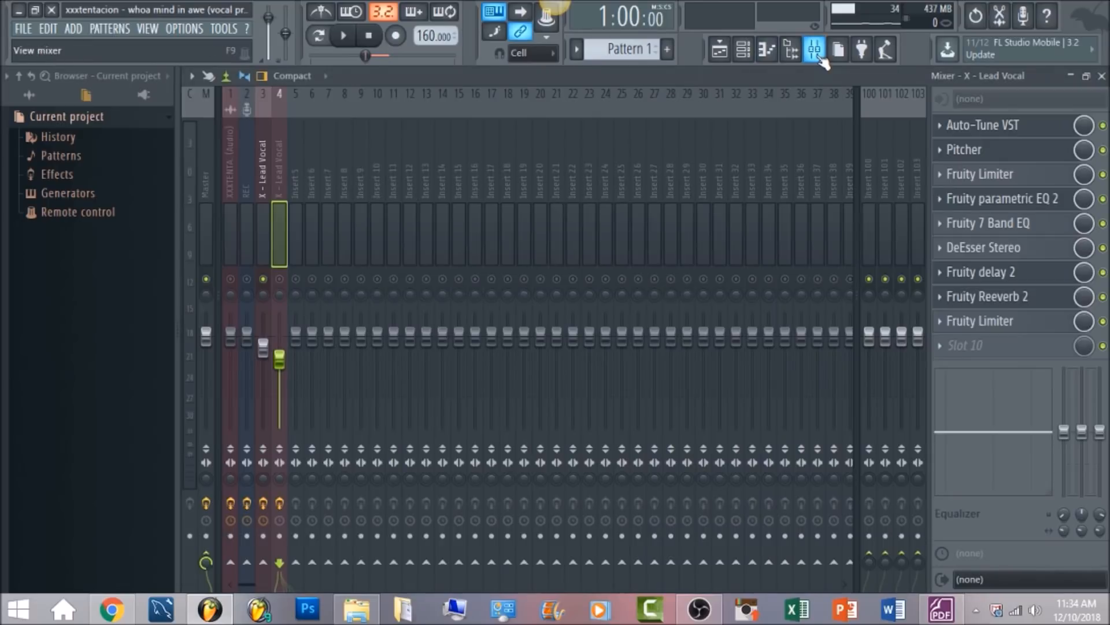
right_click(255, 165)
mouse_move(296, 161)
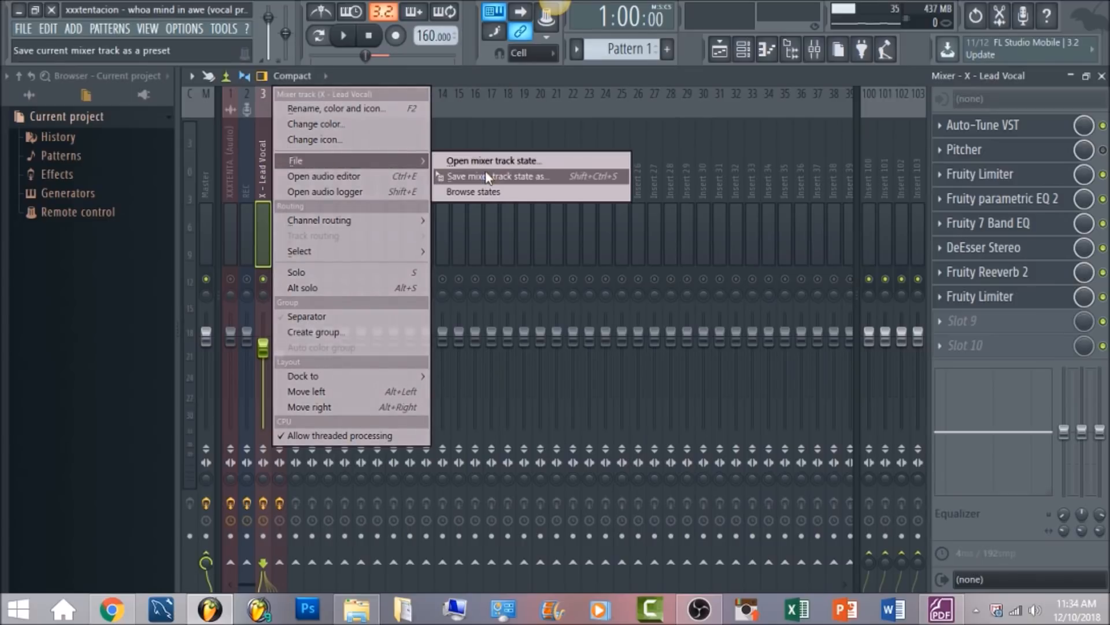
left_click(495, 71)
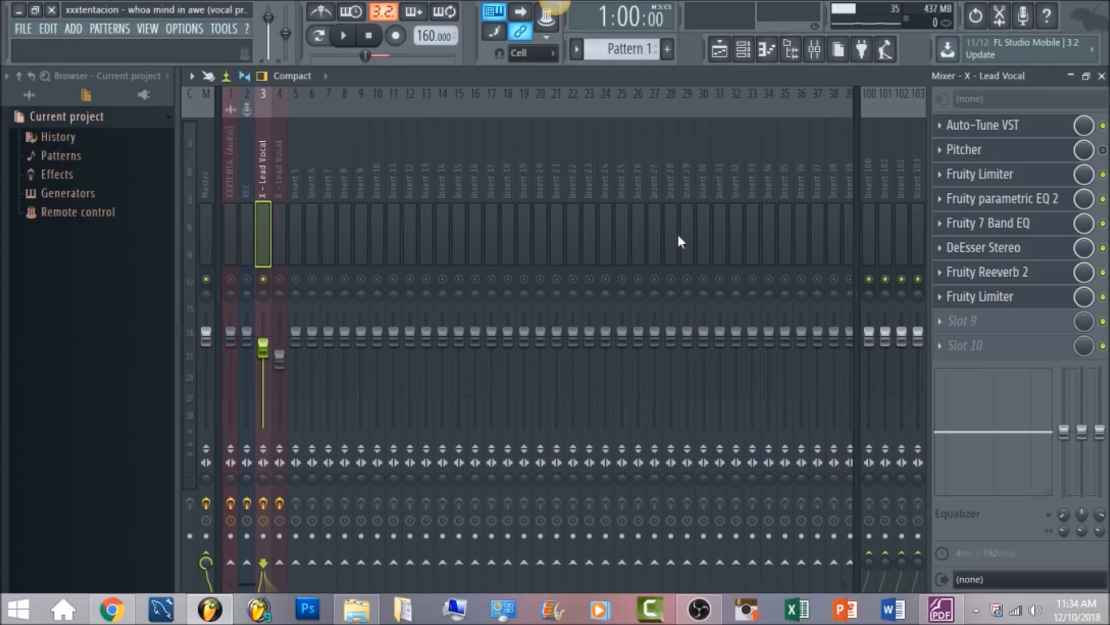
Review the Fruity delay 2 and Fruity Reeverb 2 settings of the X - Lead Vocal track on insert 4, including room size and damping
left_click(285, 165)
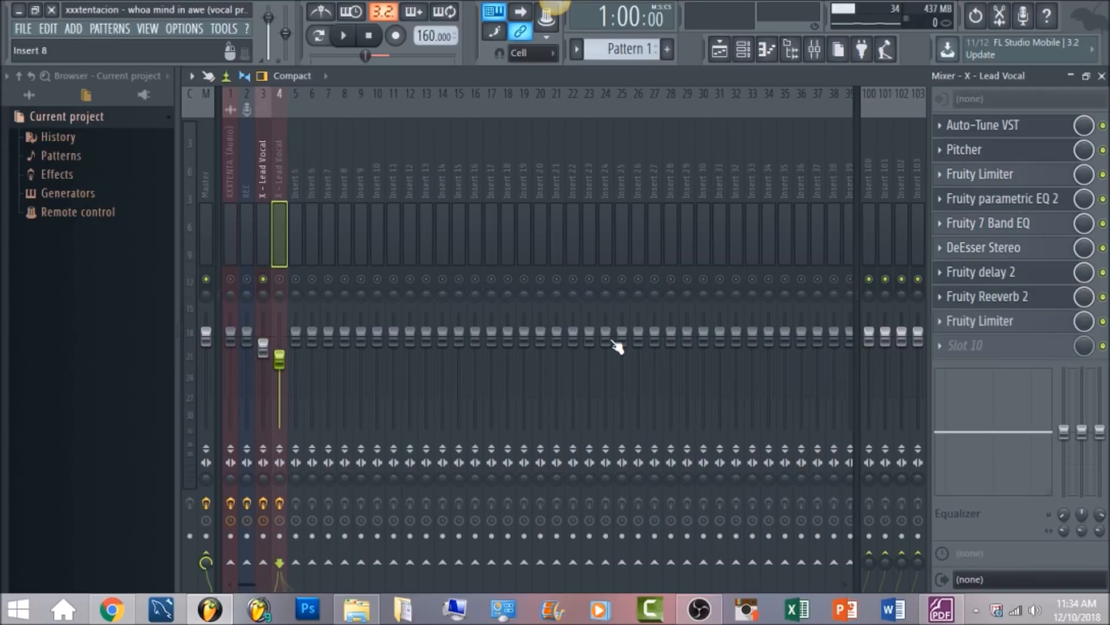
left_click(1015, 283)
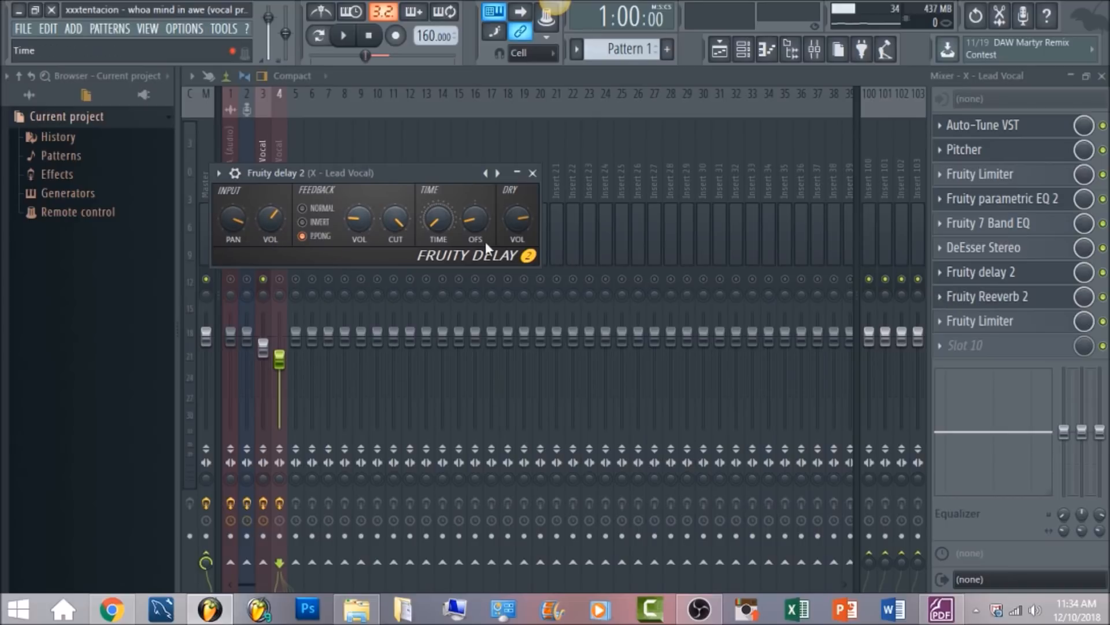
left_click(1017, 298)
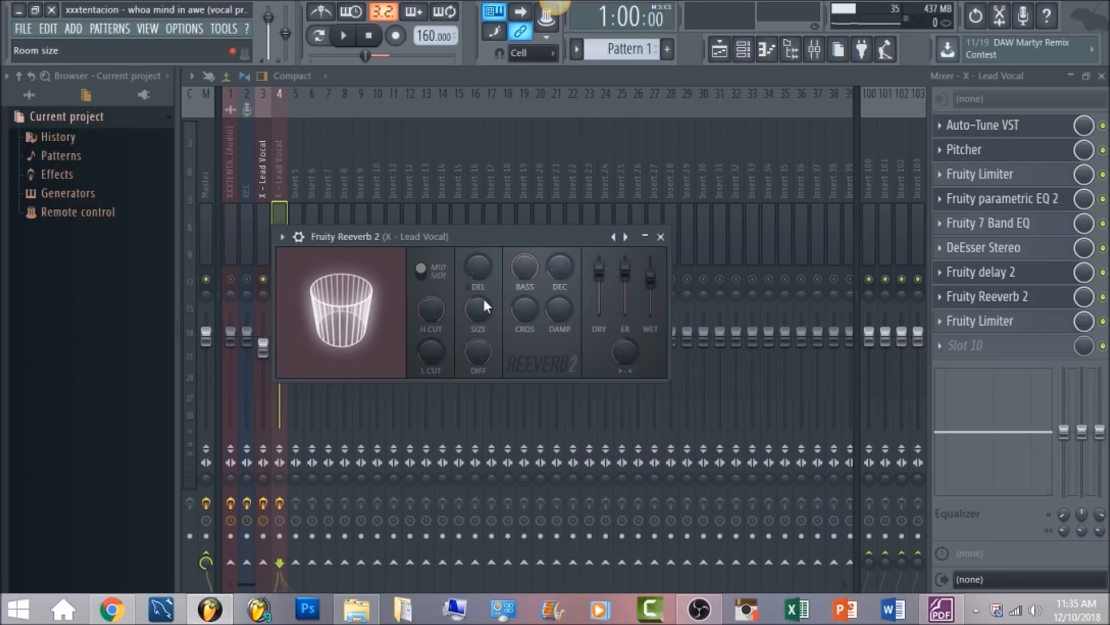
left_click_drag(470, 310, 469, 321)
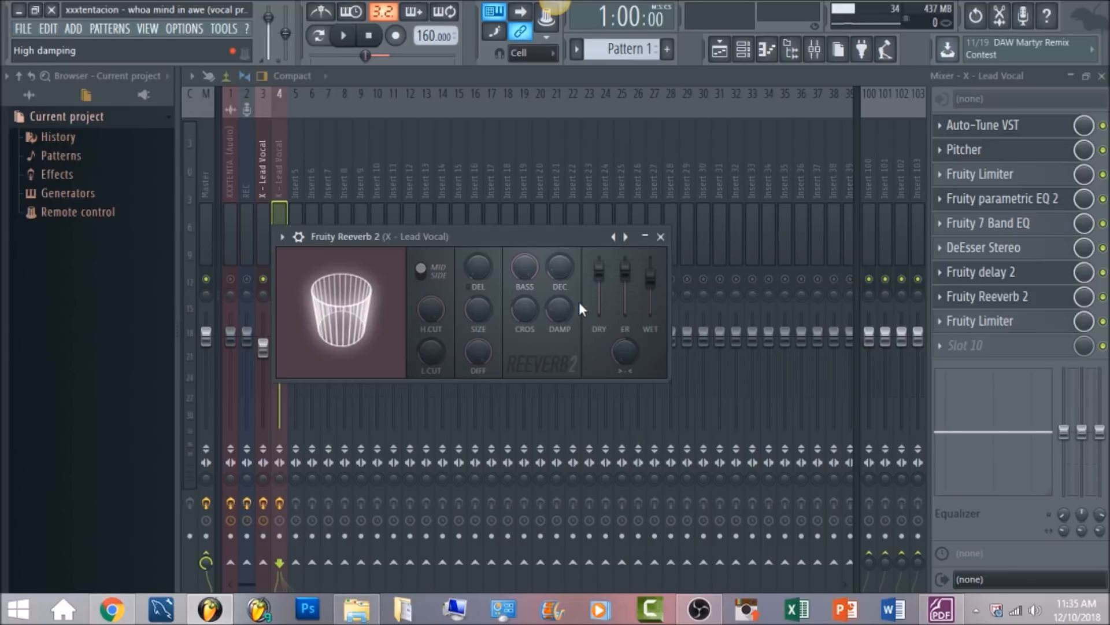
left_click(303, 181)
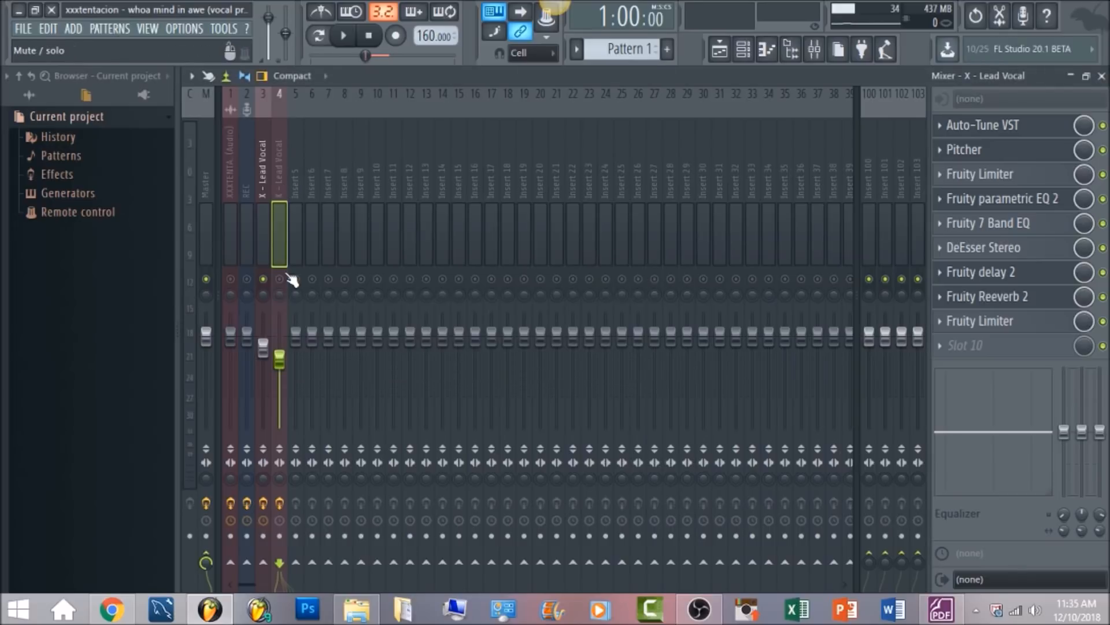
Solo the X - Lead Vocal track on insert 4, bypass every effect except Auto-Tune VST and audition the vocal with the beat
left_click(720, 49)
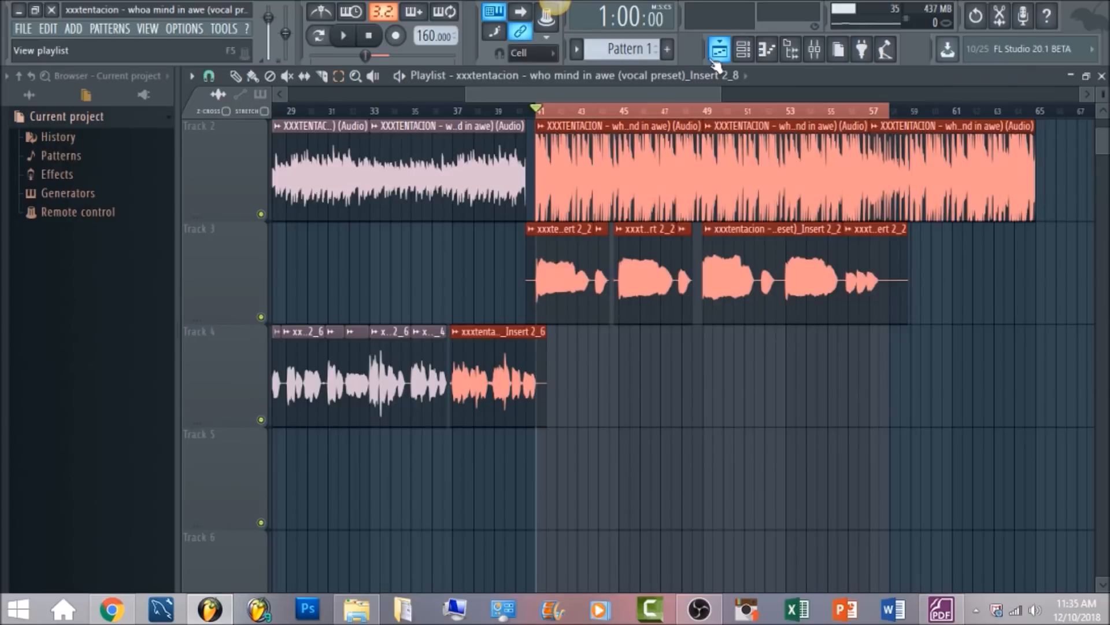
left_click(814, 49)
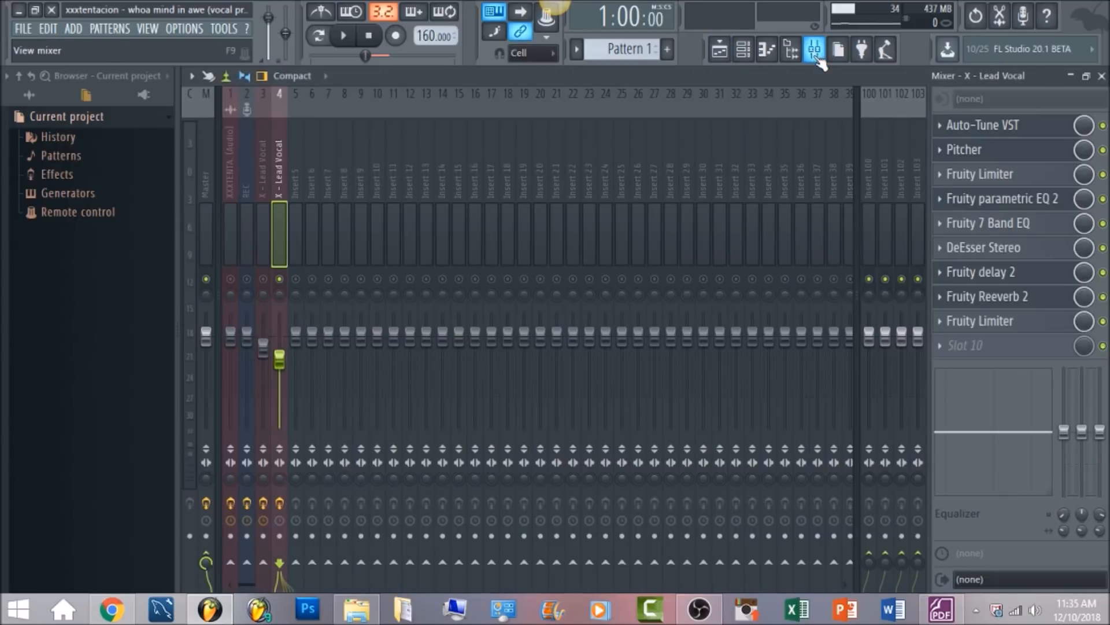
left_click(1103, 149)
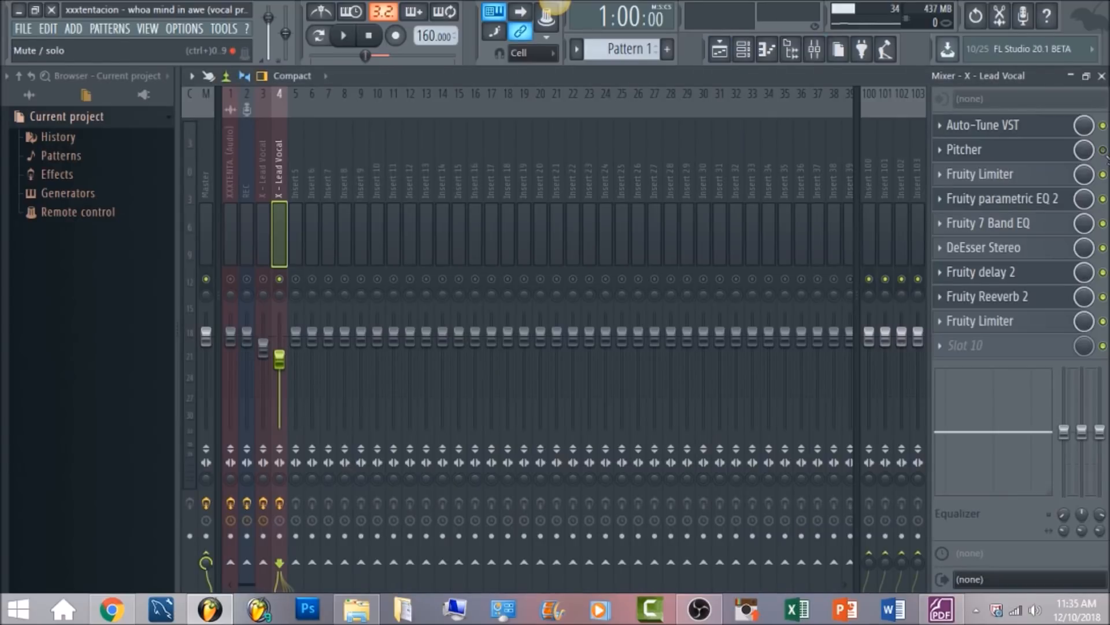
left_click(1103, 174)
left_click(1103, 198)
left_click(1103, 223)
left_click(1103, 248)
left_click(1103, 272)
left_click(1102, 297)
left_click(1103, 321)
key("space")
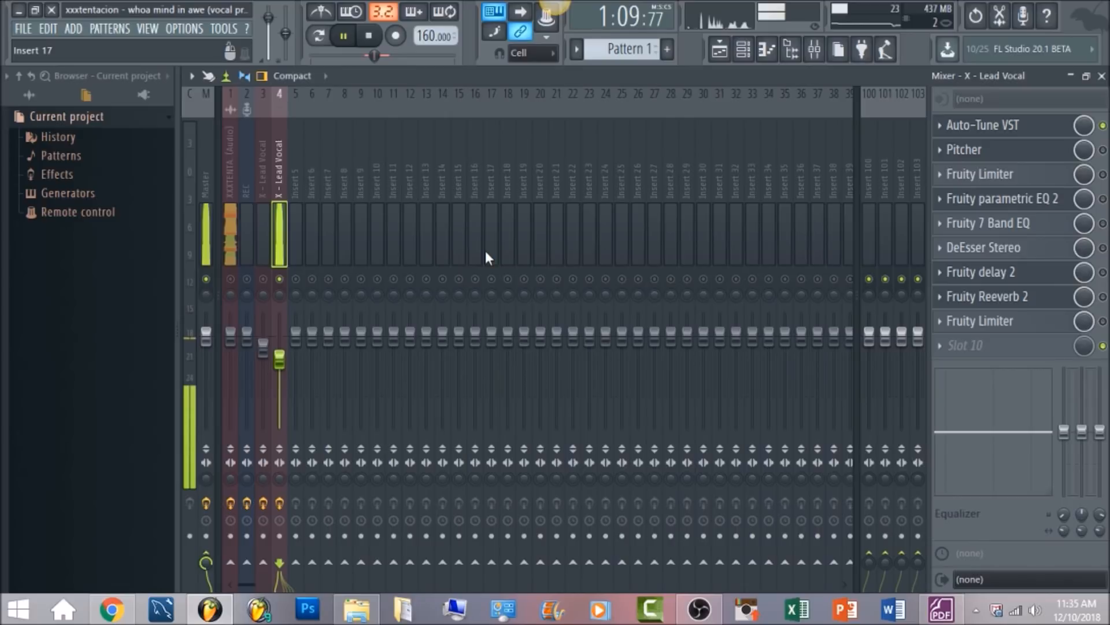
key("space")
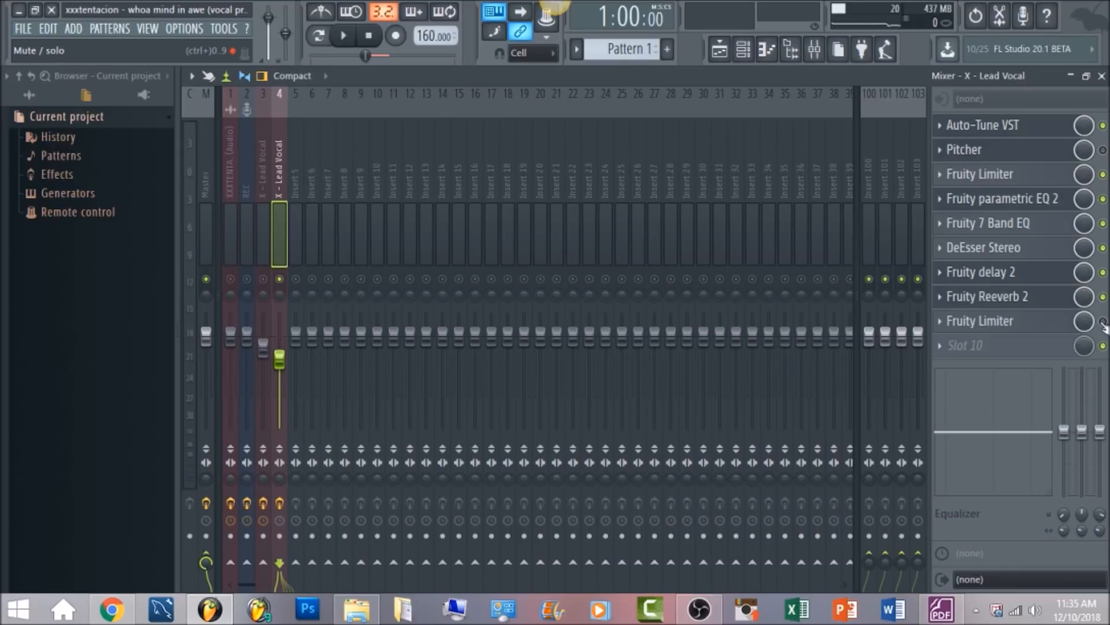
Re-enable insert 4's effects from the first Fruity Limiter onward, audition the vocal, and open Pitcher to switch it on
key("space")
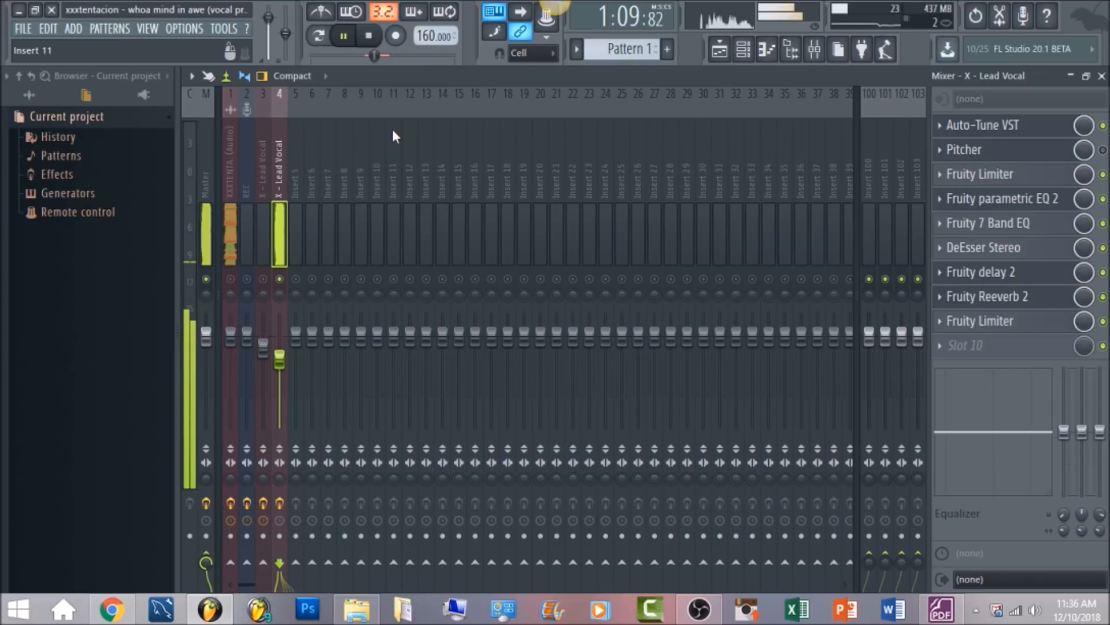
key("space")
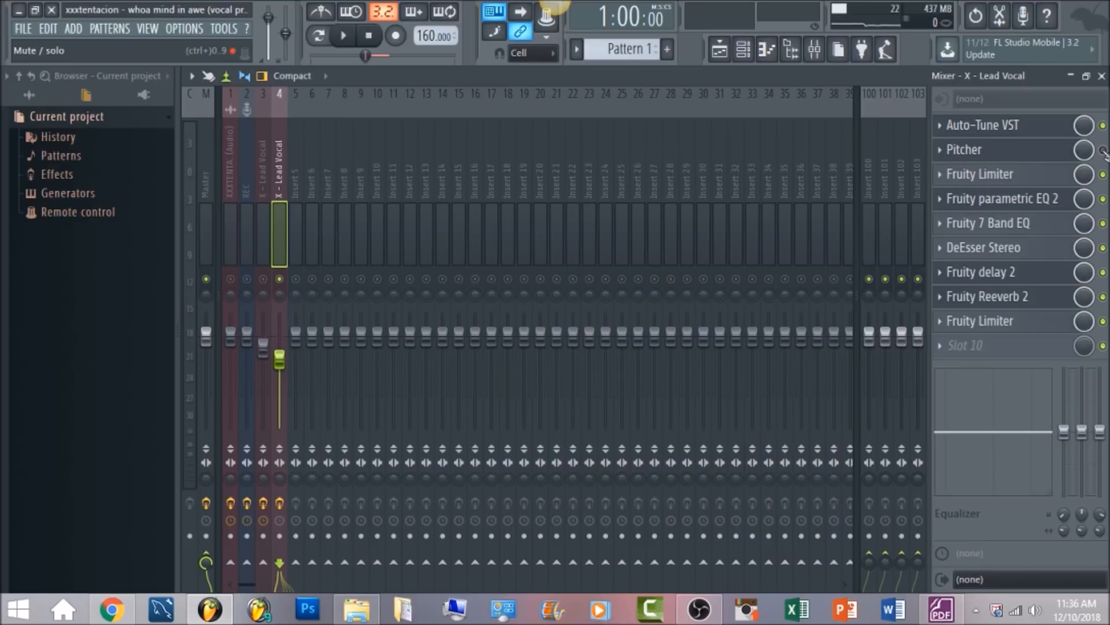
left_click(984, 150)
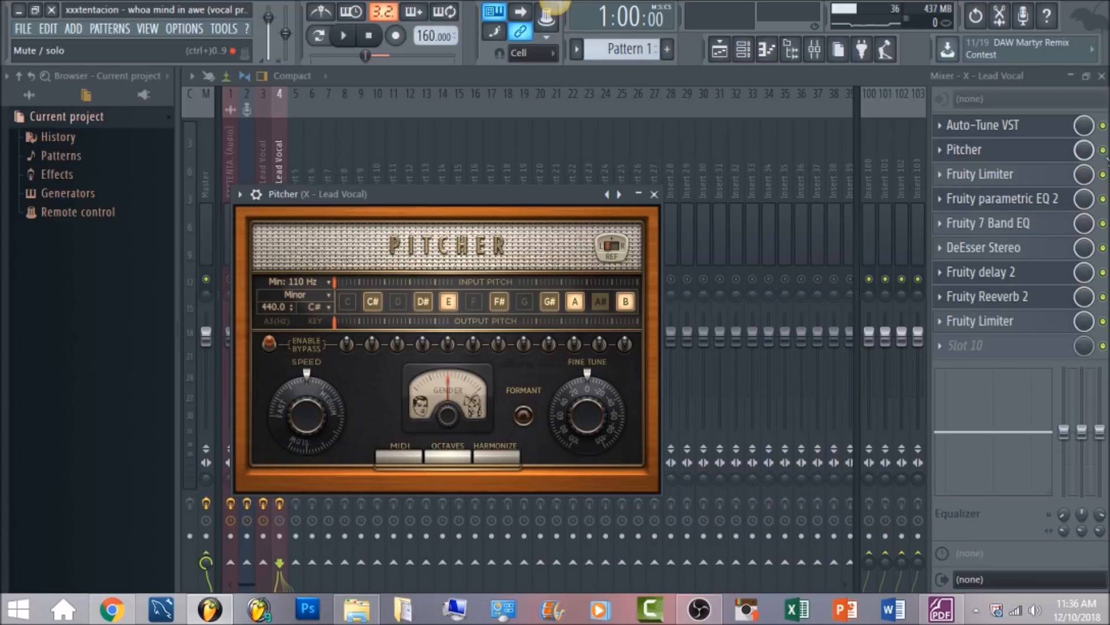
left_click(1103, 150)
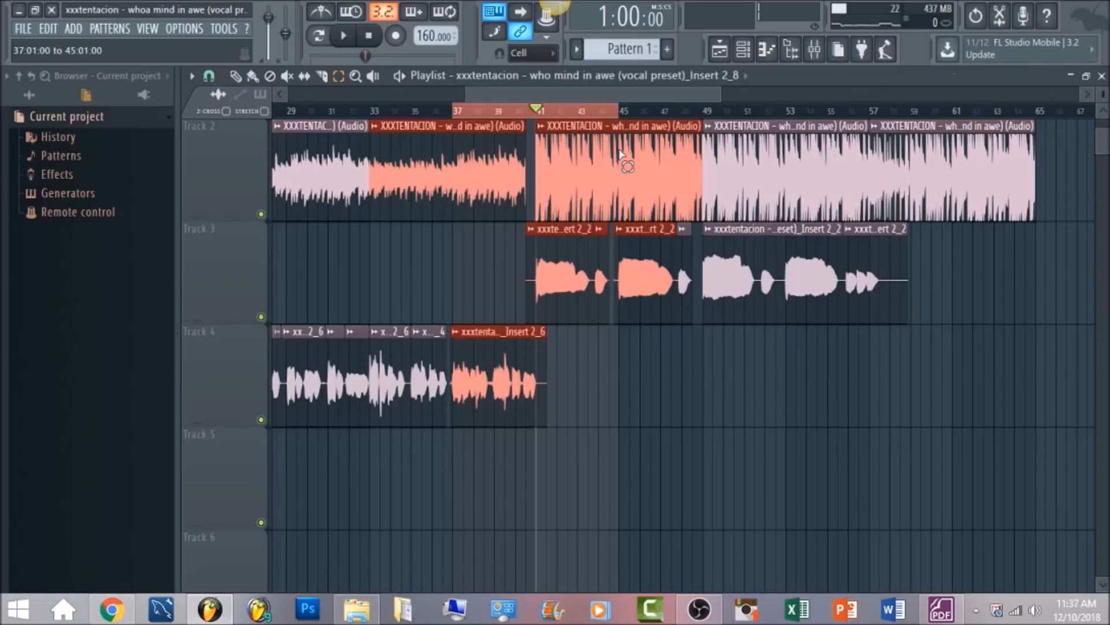
Play the playlist selection from bar 37 to 45 with both lead vocal tracks, and bring up the Master track's effects
left_click(346, 34)
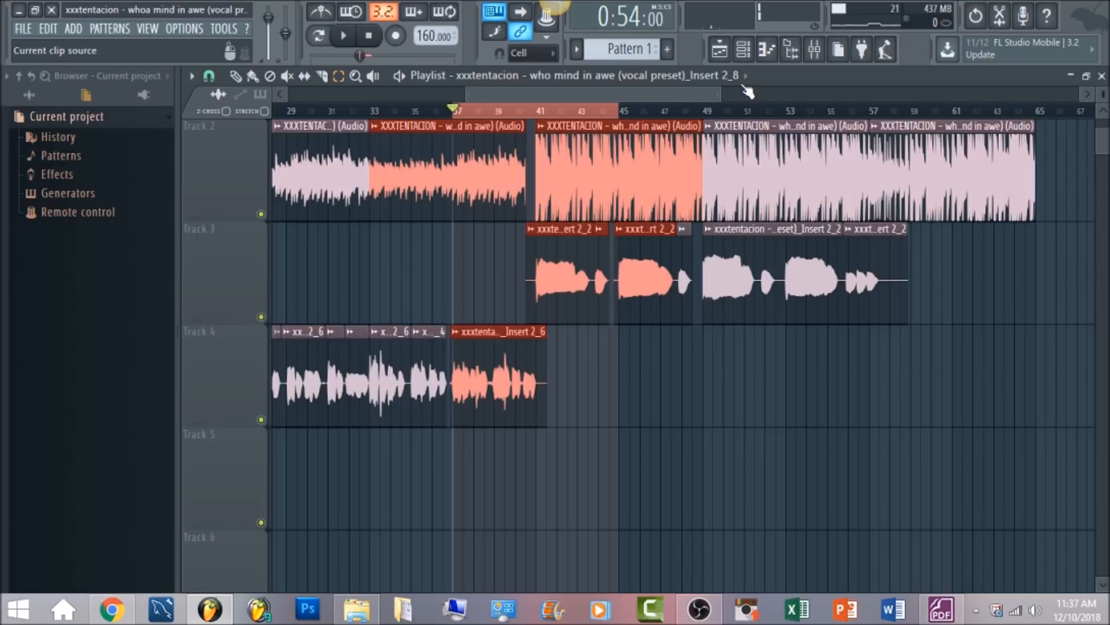
key("F9")
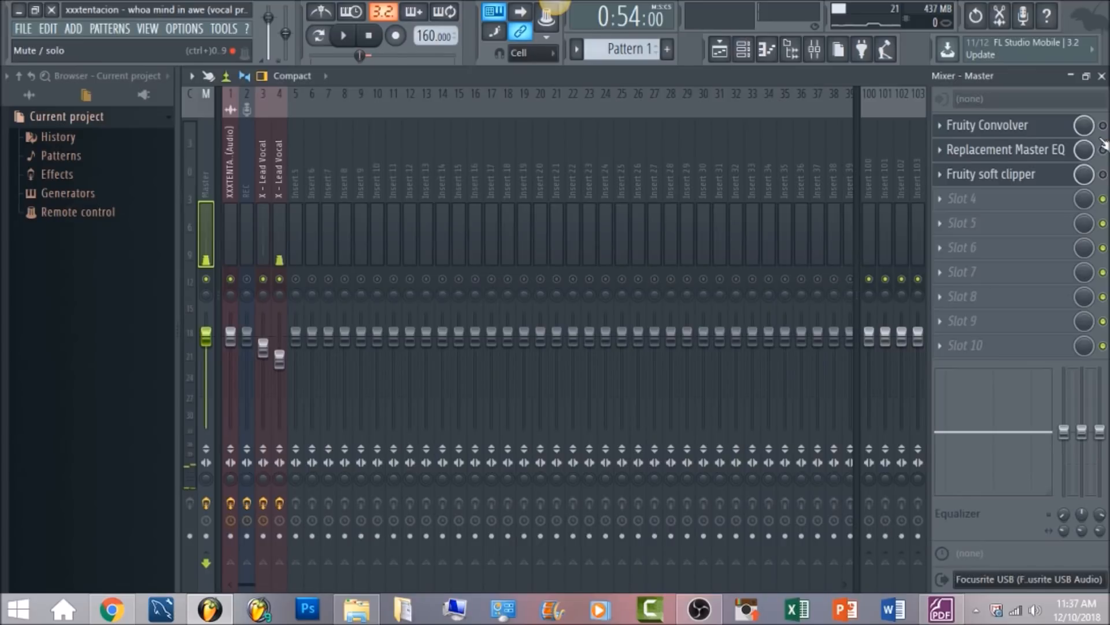
Enable Fruity Convolver and Fruity soft clipper on the Master track, check the soft clipper's settings and audition the mix
left_click(1003, 124)
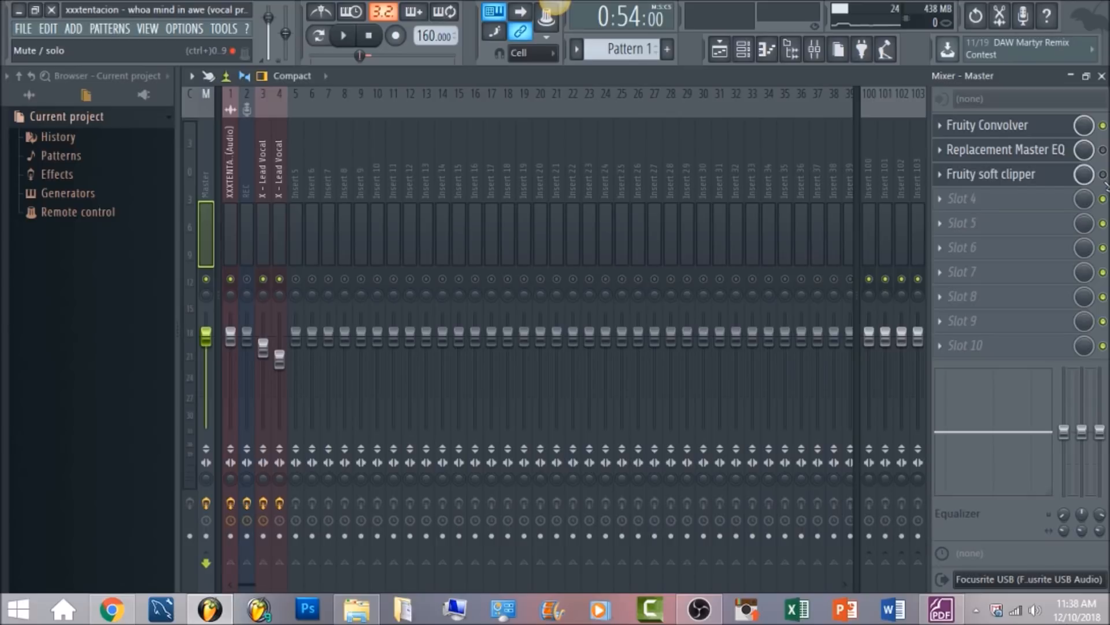
left_click(1054, 181)
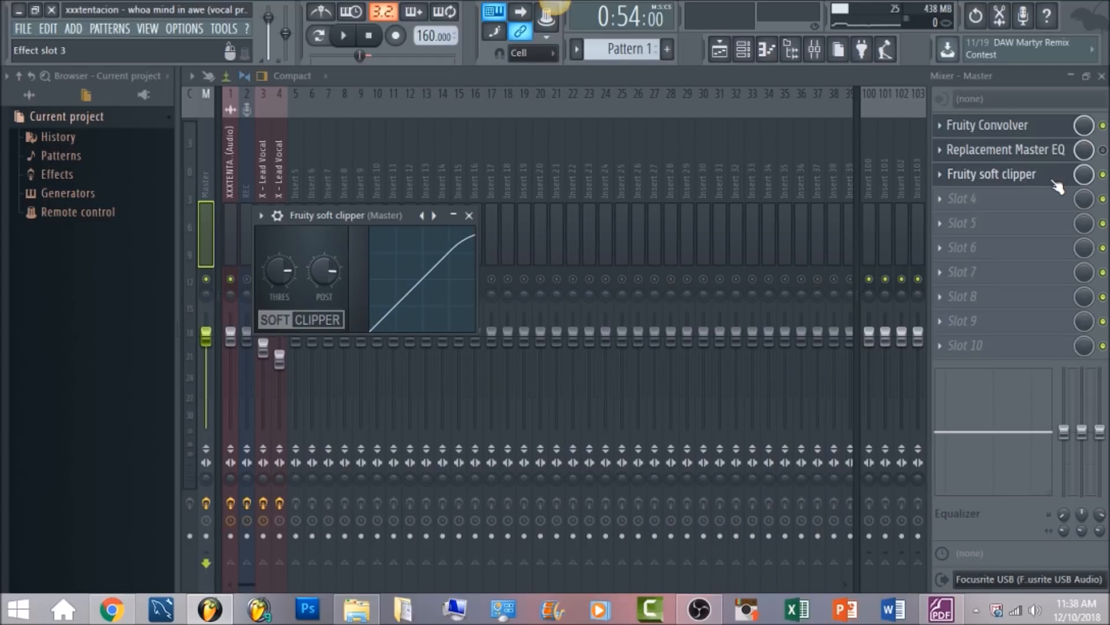
key("space")
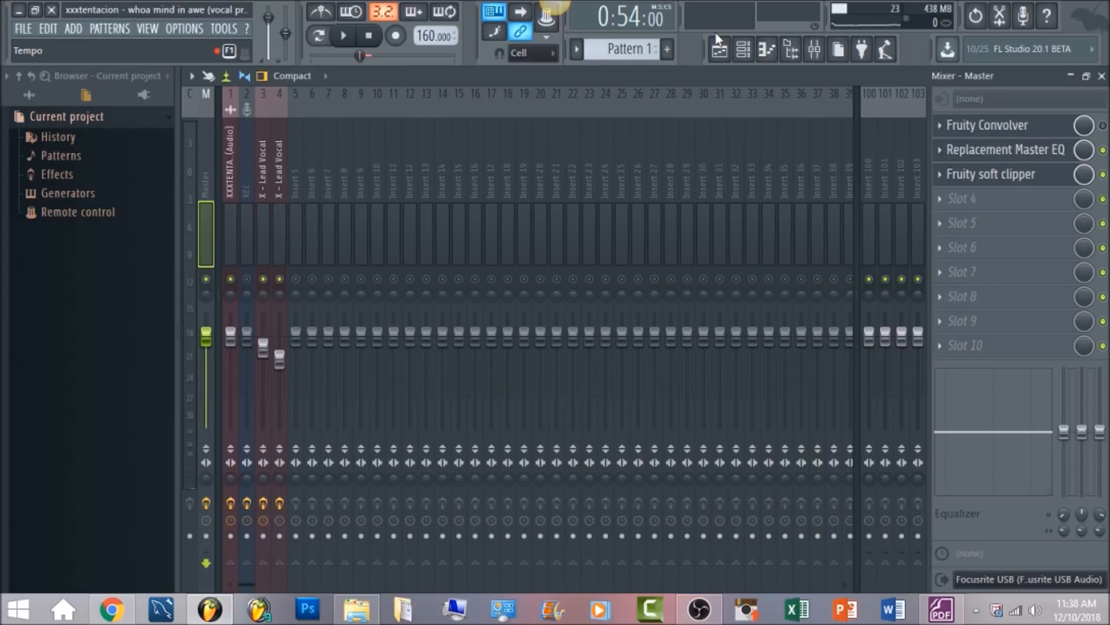
Play the mix with Replacement Master EQ and Fruity soft clipper enabled and Fruity Convolver bypassed on the Master track
left_click(343, 36)
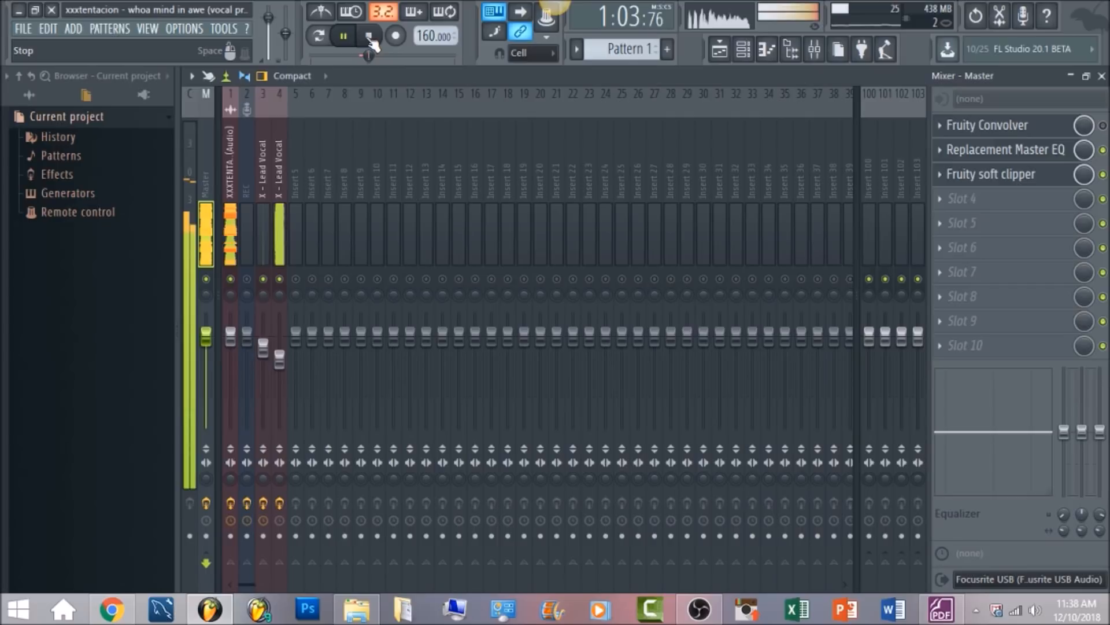
left_click(370, 39)
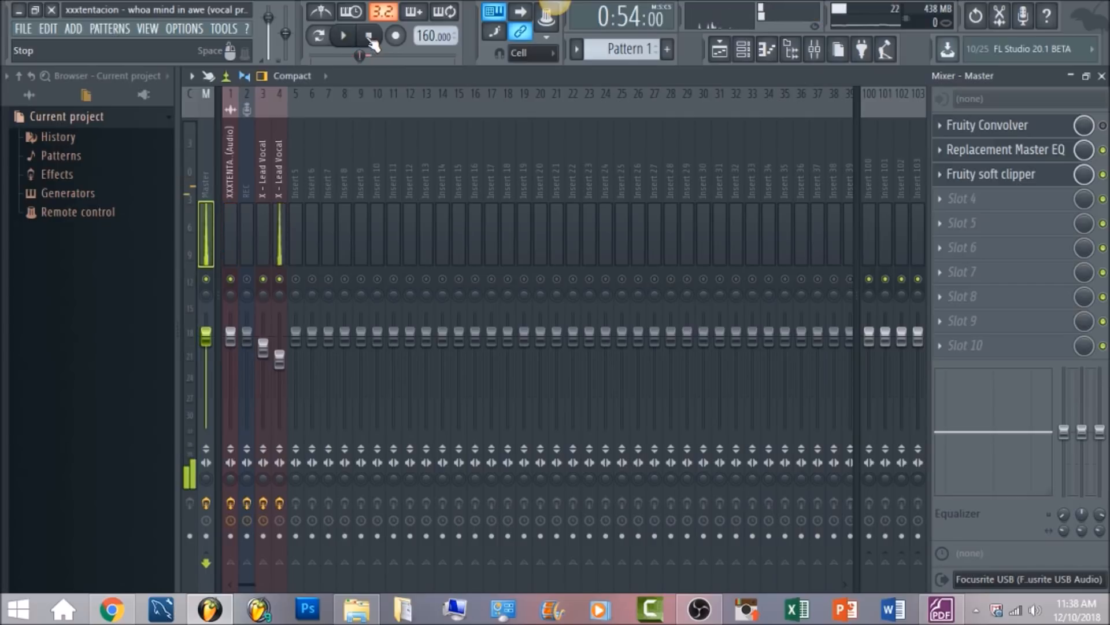